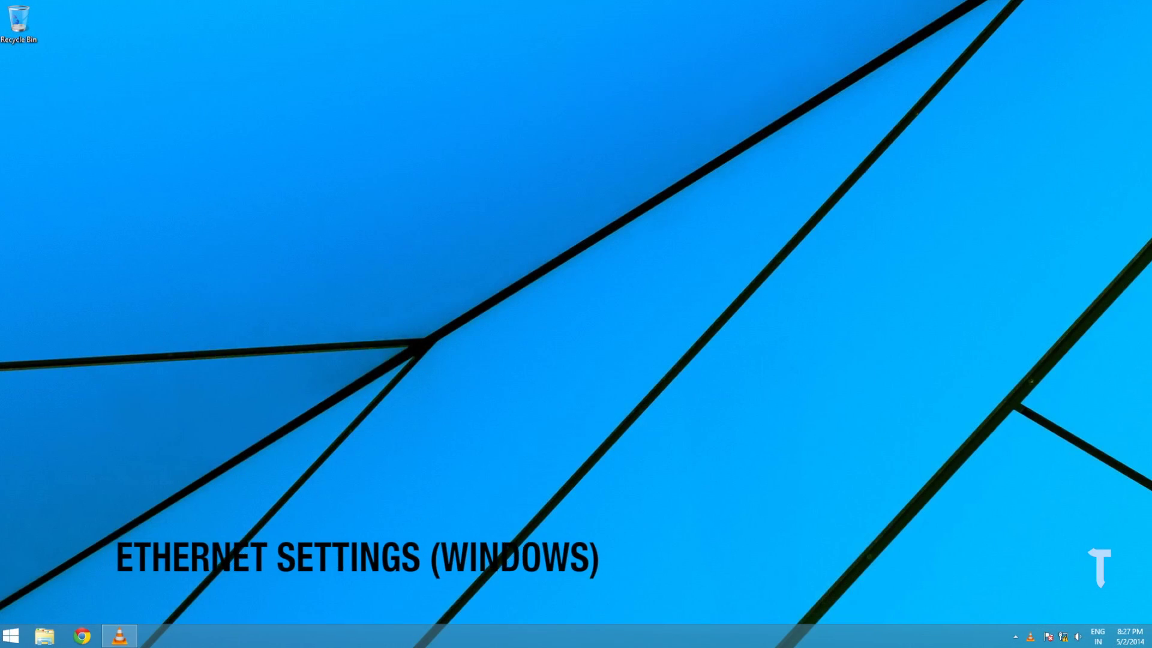
Search 'network', then turn on network discovery and file and printer sharing in advanced sharing settings
{"action": "mouse_move", "coordinate": [1149, 3]}
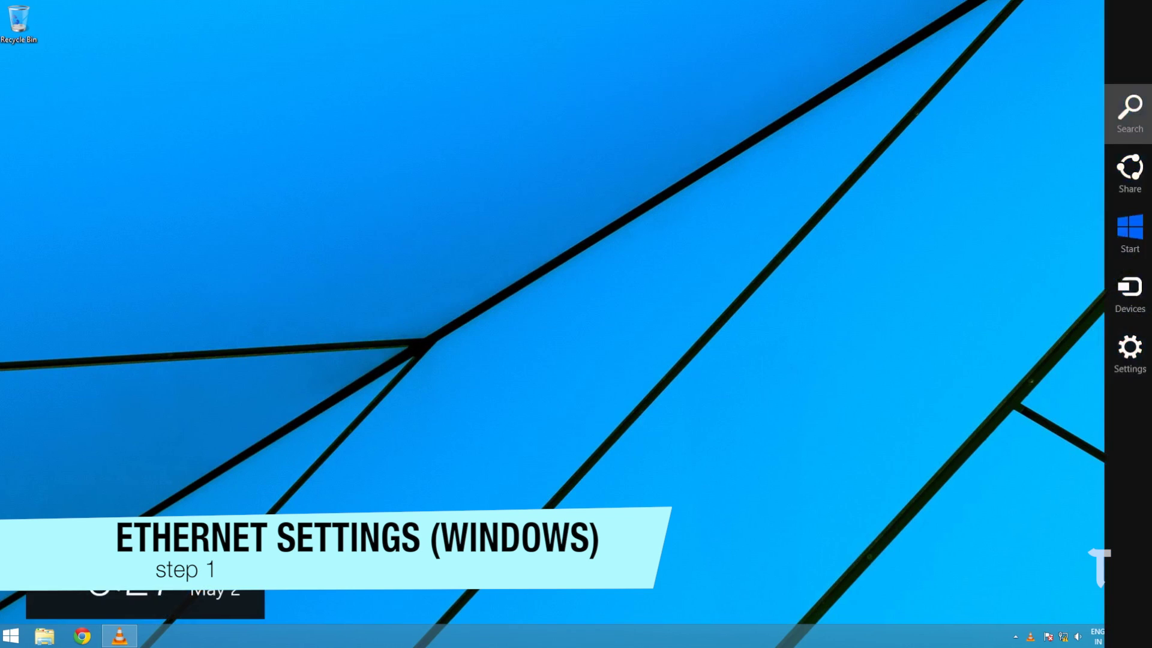
{"action": "left_click", "coordinate": [1130, 114]}
{"action": "type", "text": "network"}
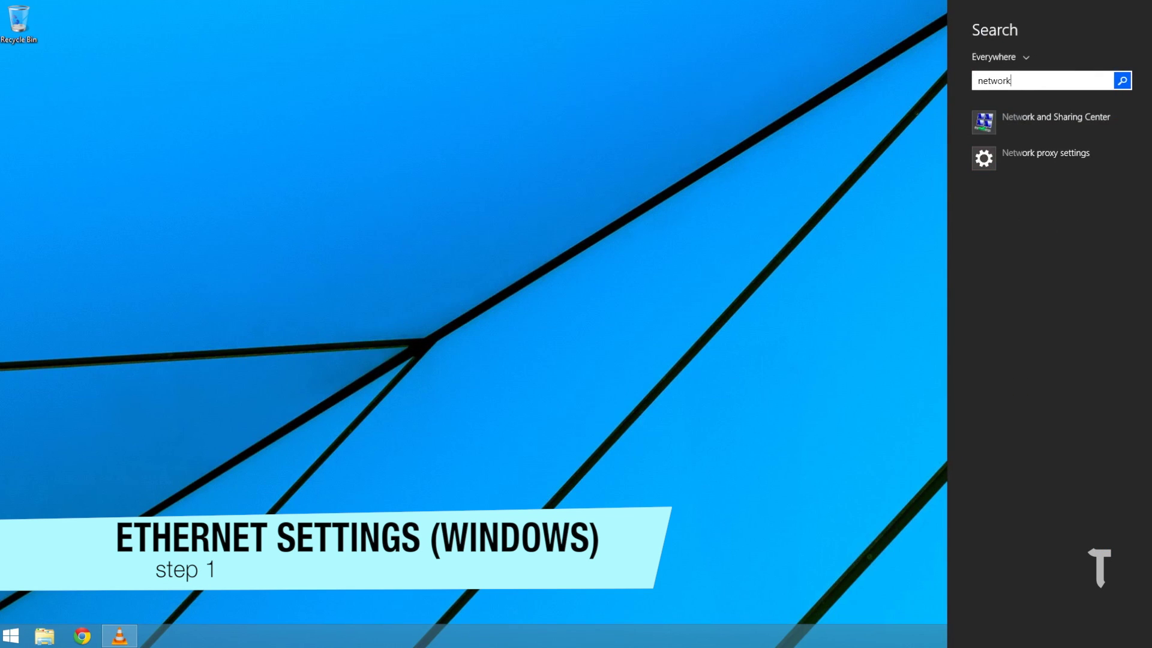
{"action": "key", "text": "Down"}
{"action": "key", "text": "Return"}
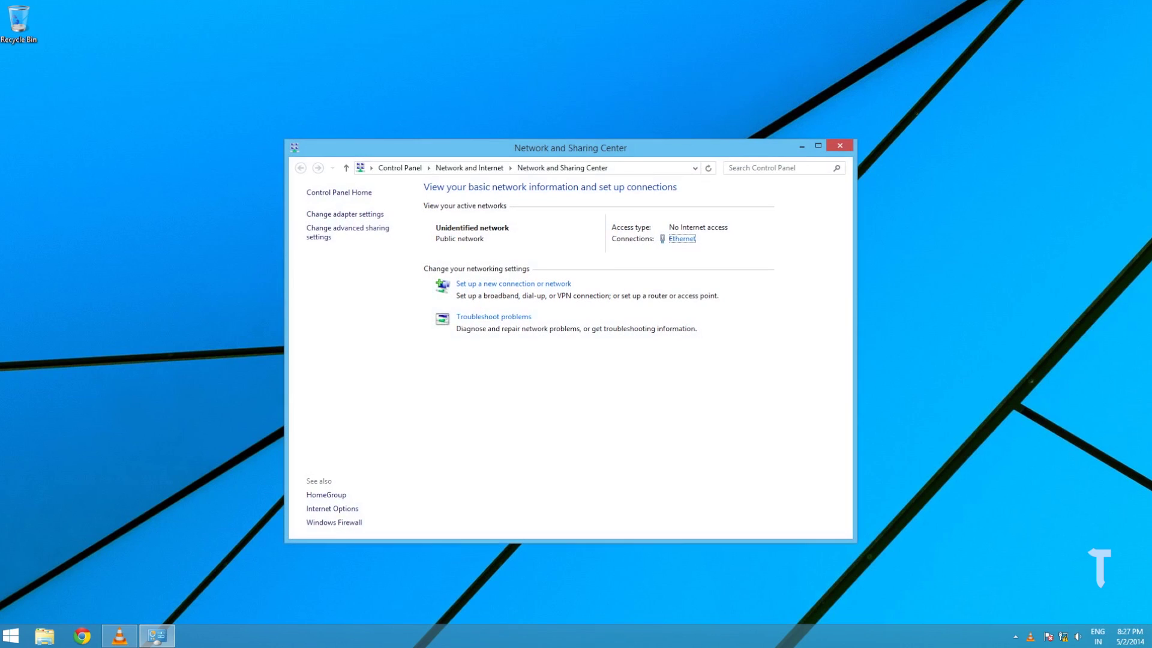
{"action": "left_click", "coordinate": [347, 229]}
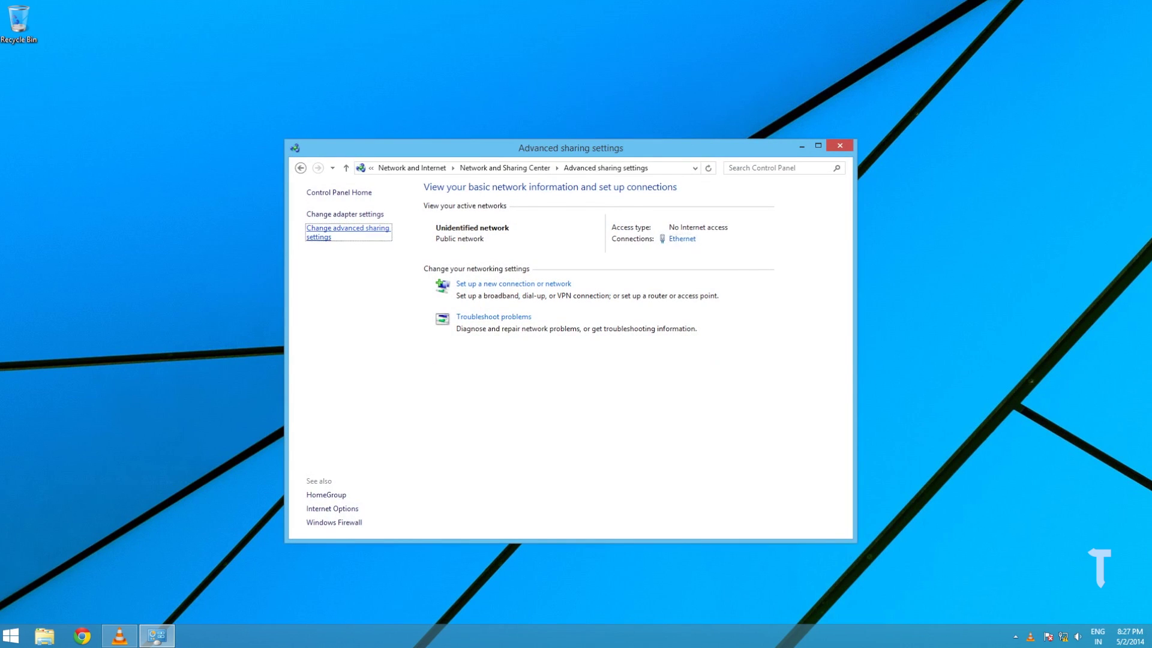
{"action": "left_click", "coordinate": [444, 319]}
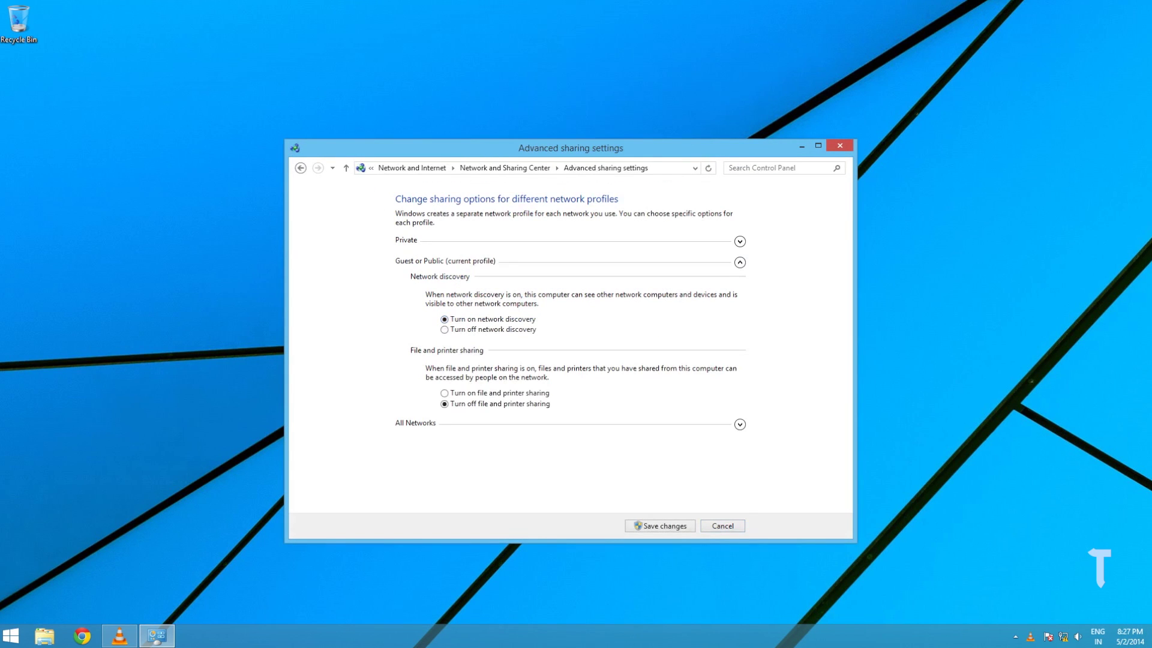
{"action": "left_click", "coordinate": [444, 393]}
{"action": "left_click", "coordinate": [660, 526]}
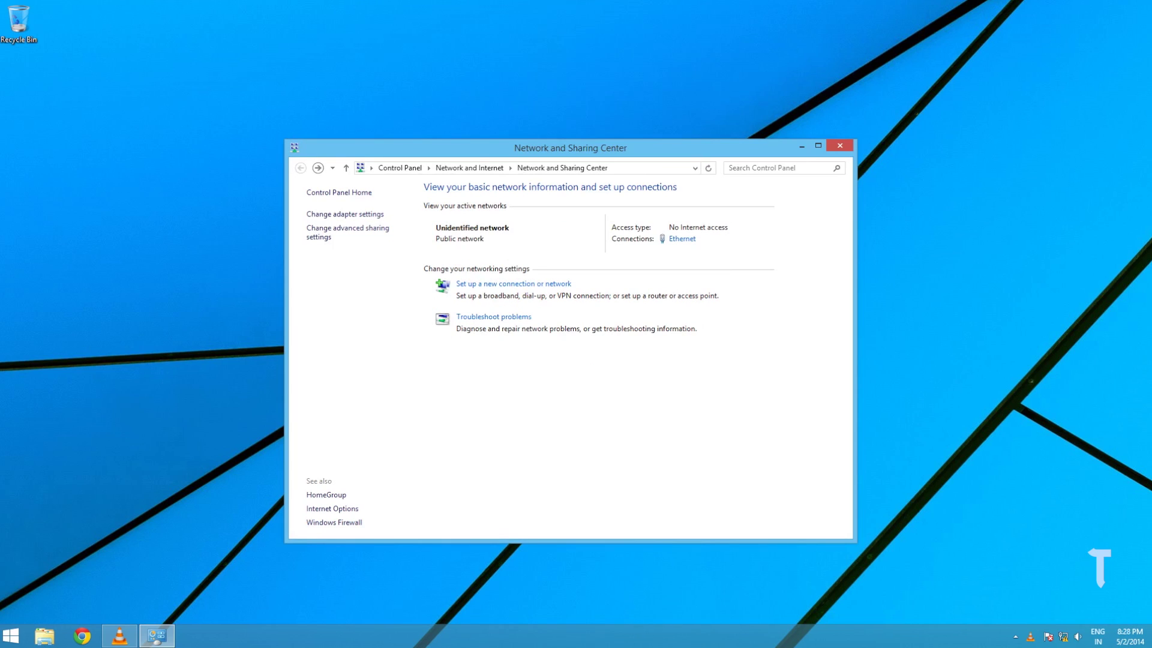
Open the Ethernet adapter's properties from the network adapter list
{"action": "left_click", "coordinate": [345, 214]}
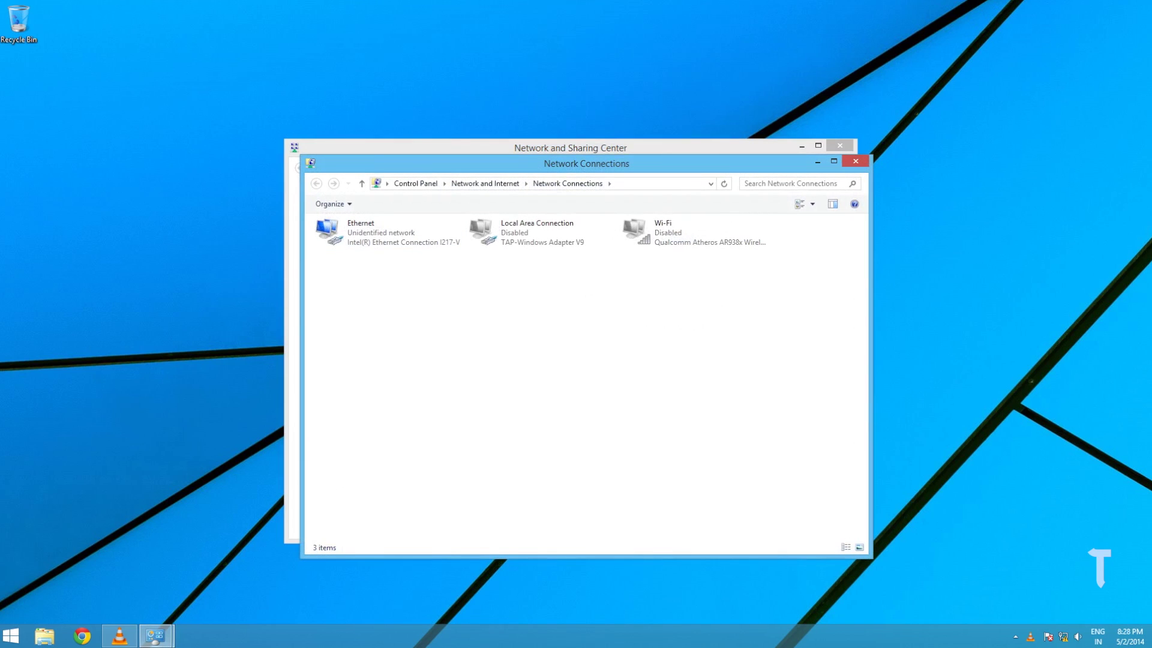
{"action": "left_click_drag", "start_coordinate": [724, 360], "coordinate": [679, 232]}
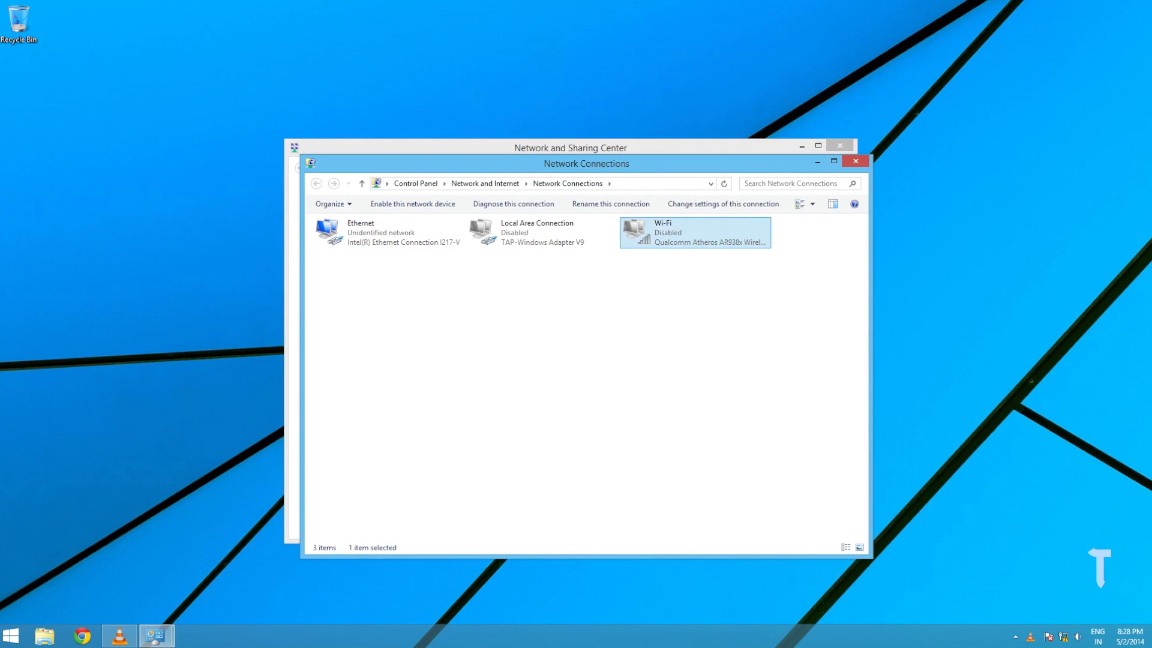
{"action": "left_click_drag", "start_coordinate": [604, 320], "coordinate": [477, 222]}
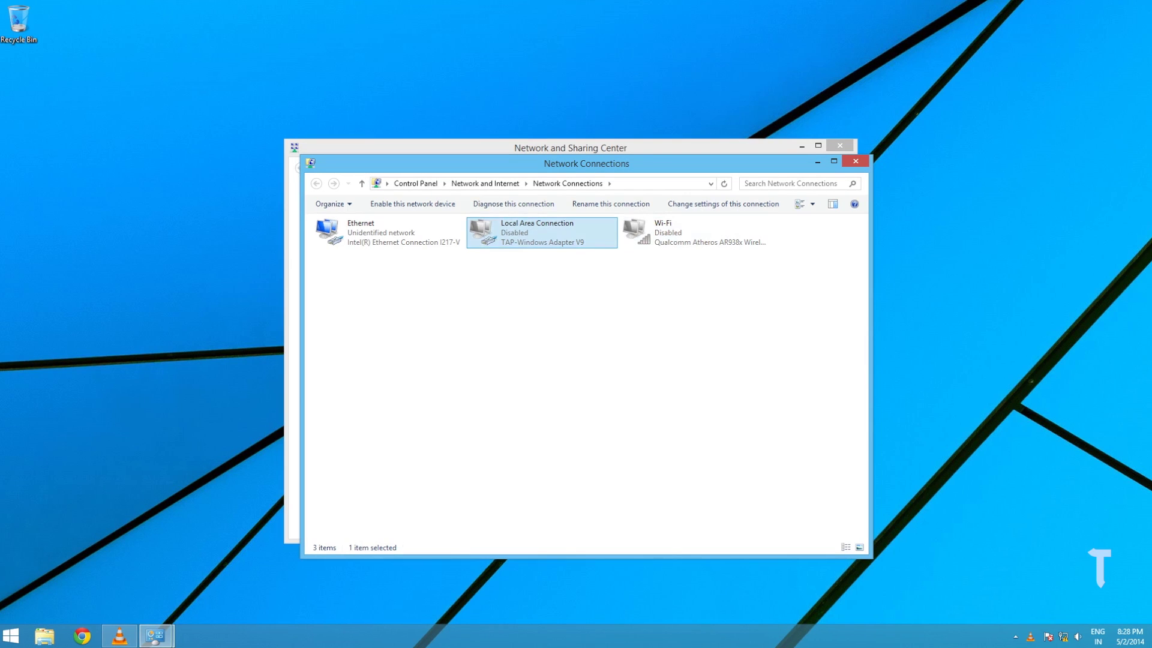
{"action": "left_click", "coordinate": [368, 228]}
{"action": "right_click", "coordinate": [368, 225]}
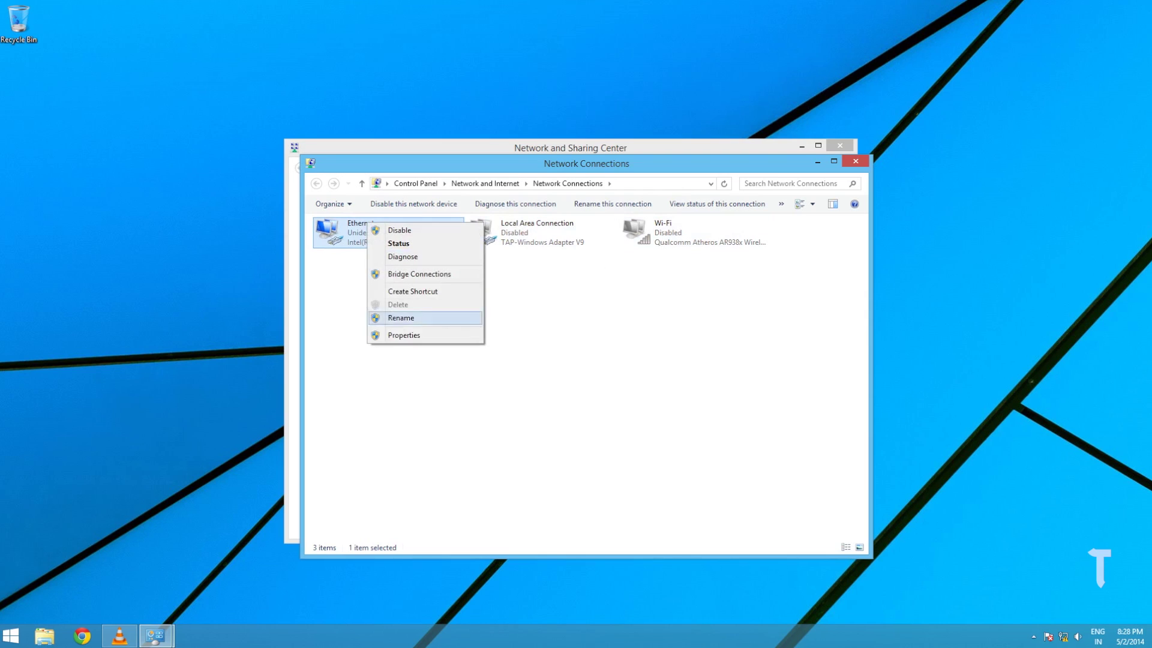
{"action": "left_click", "coordinate": [404, 334]}
Set TCP/IPv4 to the manual address 10.0.0.1 with subnet mask 255.255.255.0
{"action": "scroll", "coordinate": [425, 342], "scroll_direction": "down", "scroll_amount": 1}
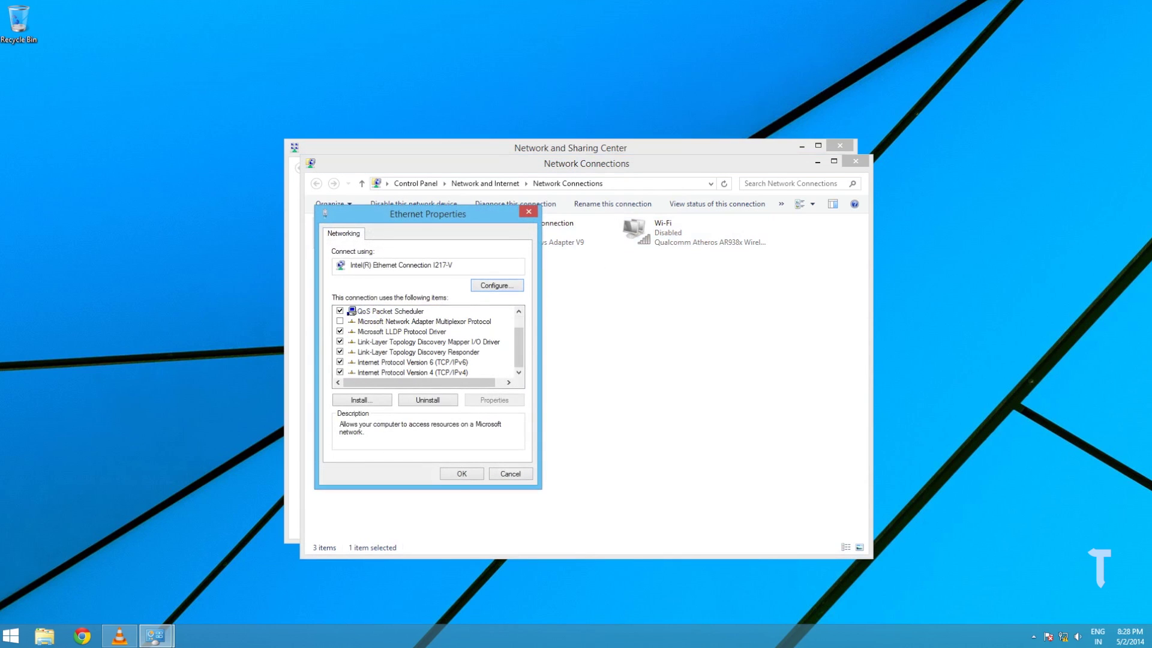
{"action": "left_click", "coordinate": [414, 372]}
{"action": "left_click", "coordinate": [494, 399]}
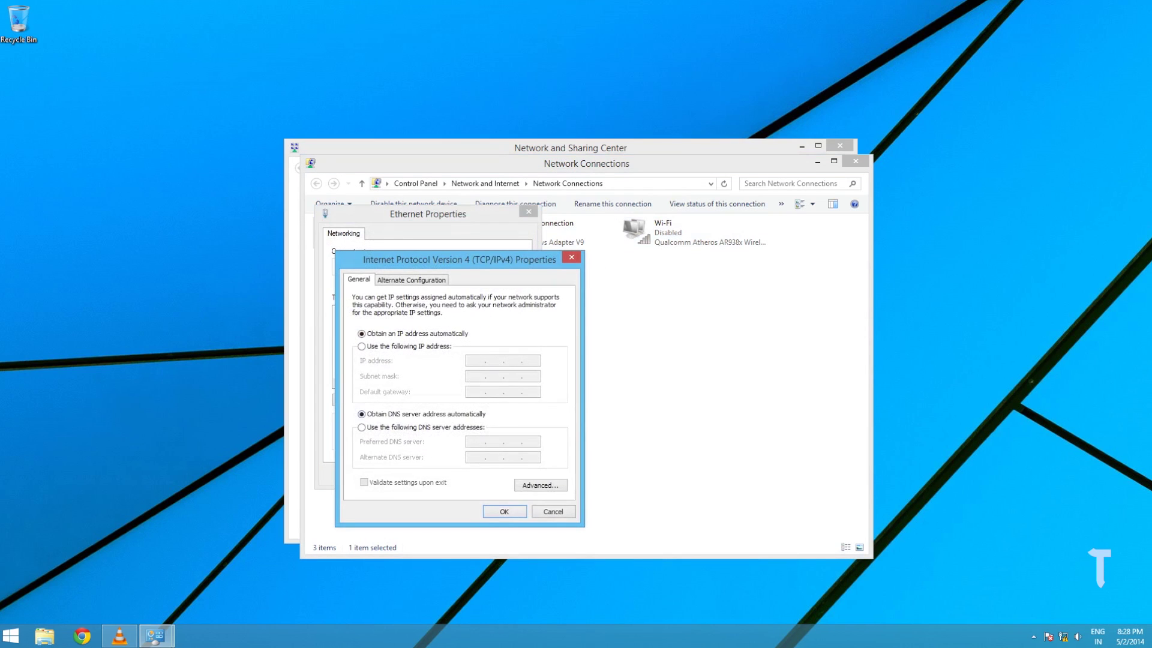
{"action": "left_click", "coordinate": [361, 346]}
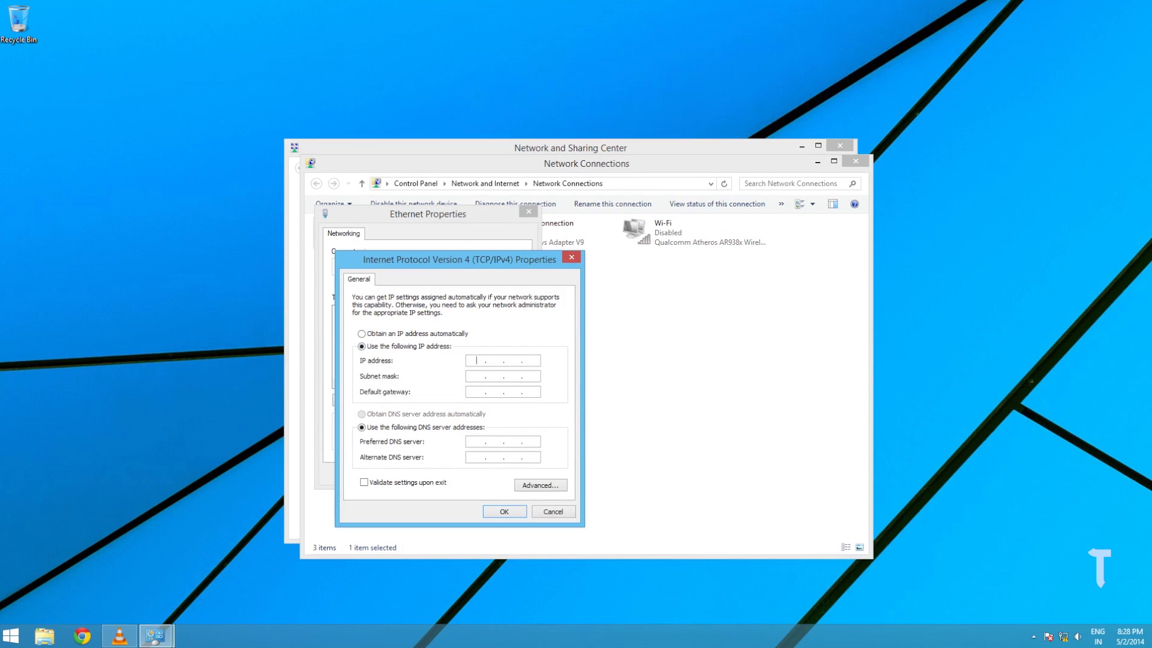
{"action": "type", "text": "10 . 0 . 0 . 1"}
{"action": "key", "text": "Tab"}
{"action": "key", "text": "Tab"}
{"action": "left_click", "coordinate": [495, 377]}
{"action": "type", "text": "255255.255.0"}
{"action": "key", "text": "Return"}
{"action": "key", "text": "Return"}
Close the network windows and open This PC's properties via a 'my computer' search
{"action": "key", "text": "alt+F4"}
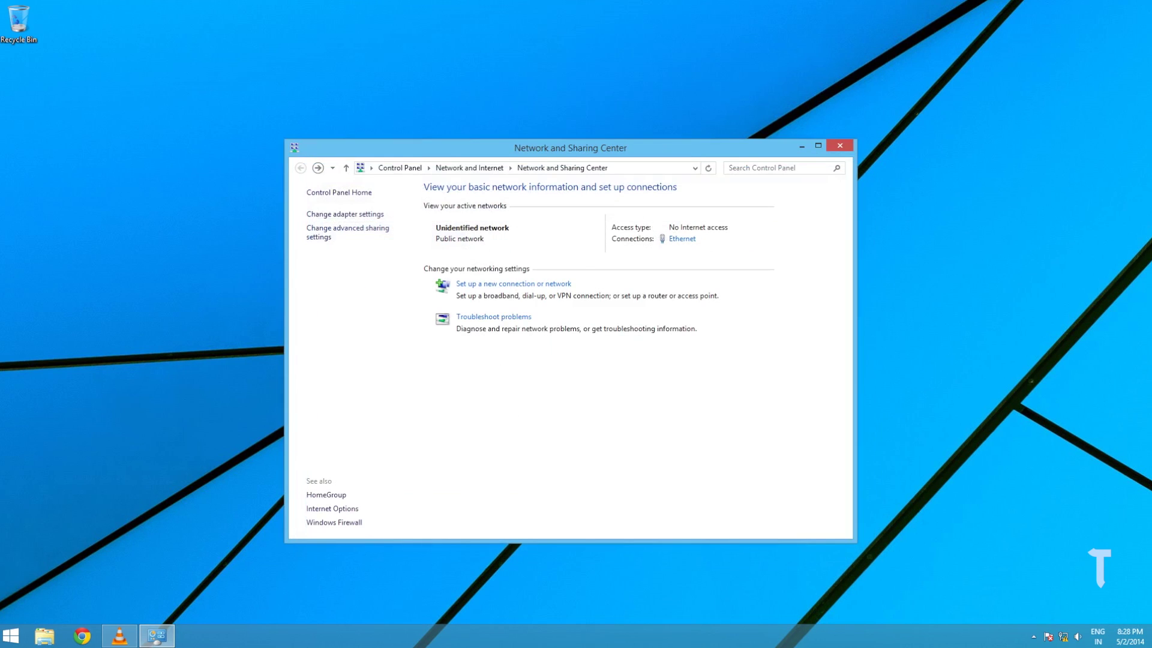
{"action": "key", "text": "alt+F4"}
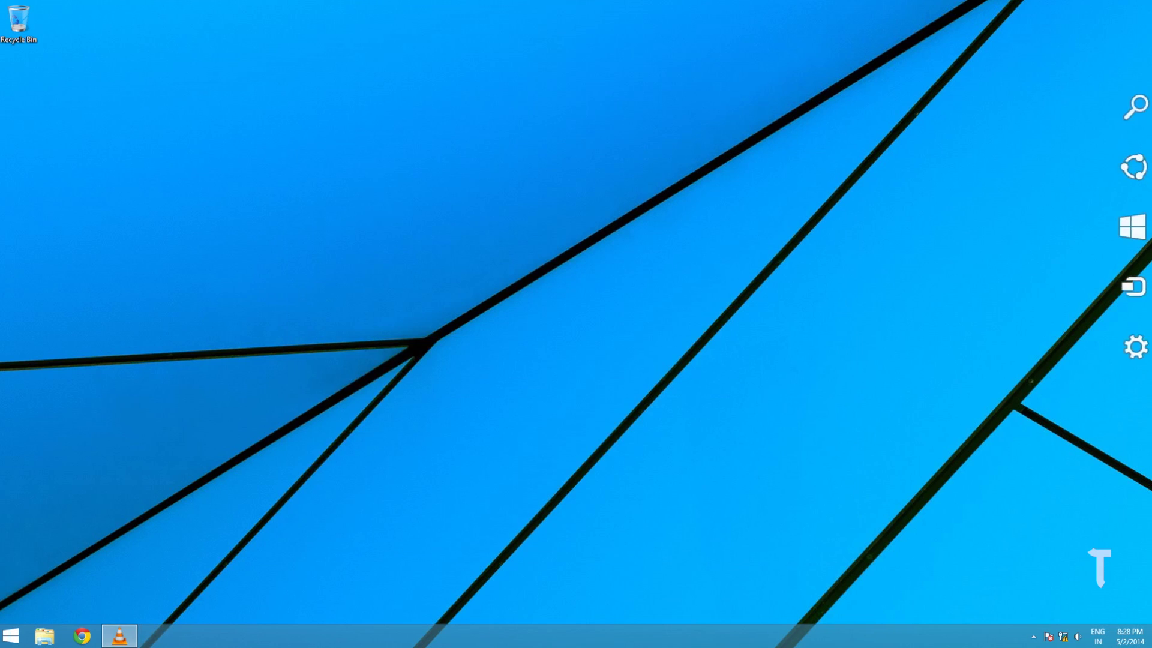
{"action": "key", "text": "super+s"}
{"action": "type", "text": "my computer"}
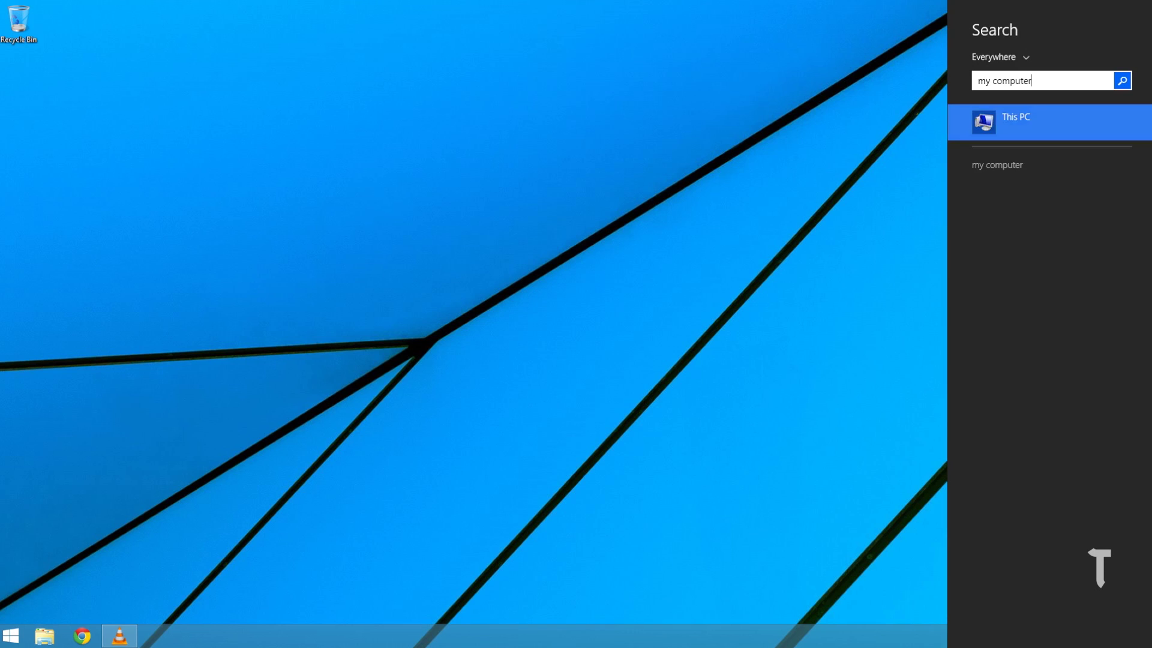
{"action": "key", "text": "shift+F10"}
{"action": "key", "text": "Down"}
{"action": "key", "text": "Down"}
{"action": "key", "text": "Return"}
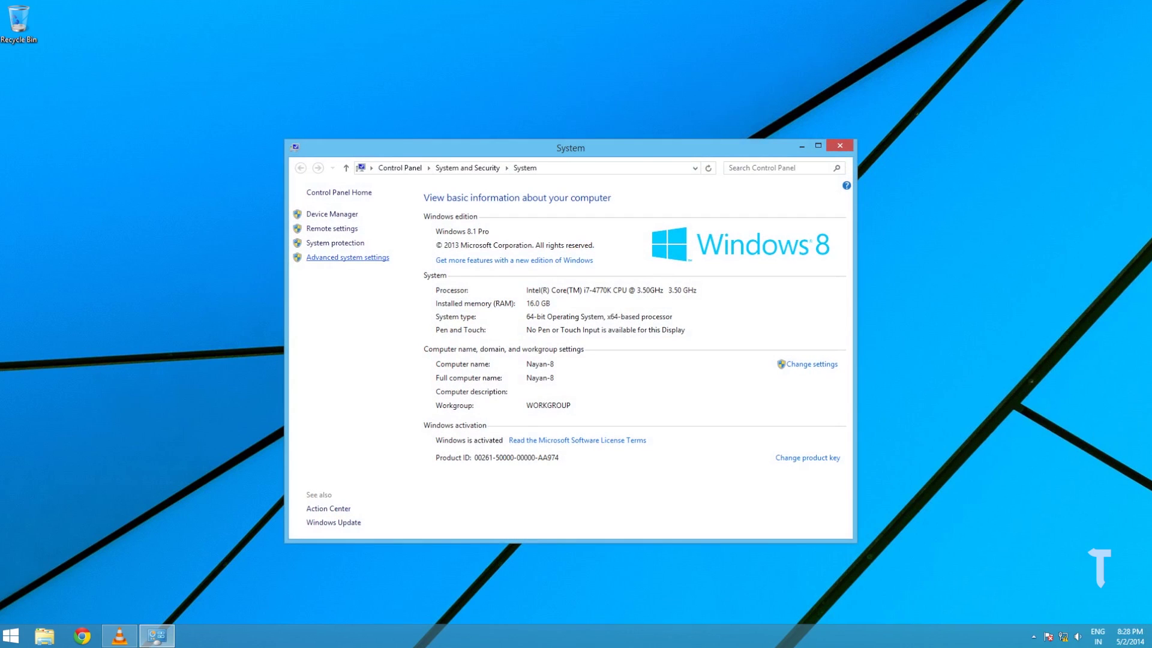
Allow Remote Assistance and remote connections to this computer, then review the remote users list
{"action": "left_click", "coordinate": [348, 257]}
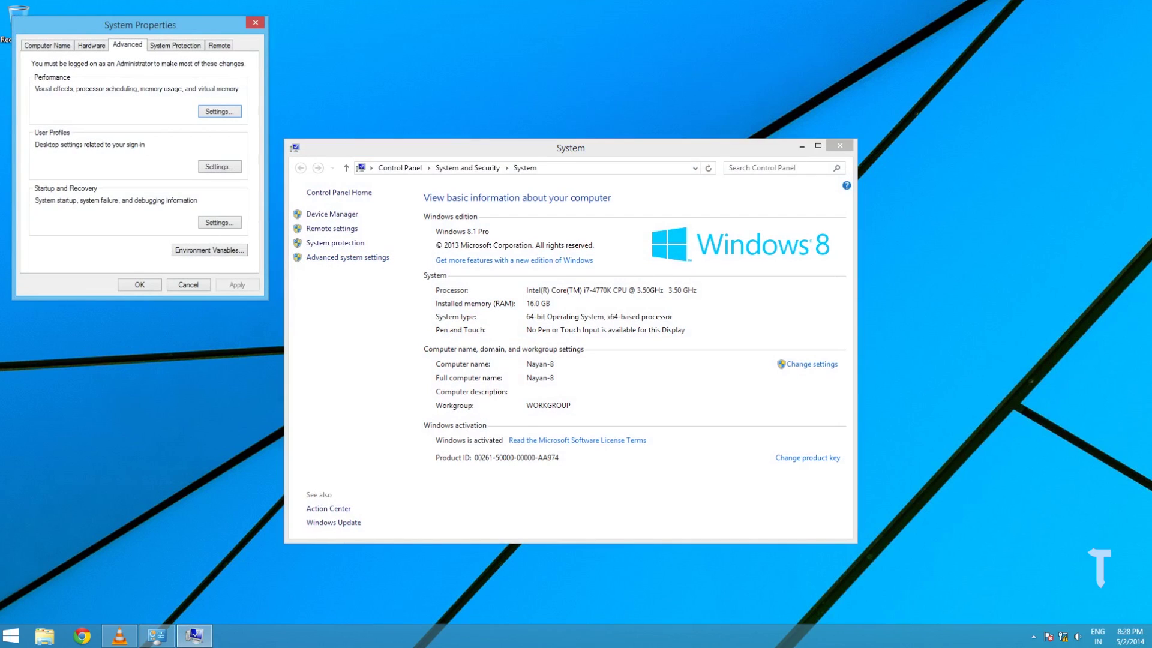
{"action": "left_click", "coordinate": [219, 45]}
{"action": "left_click", "coordinate": [37, 78]}
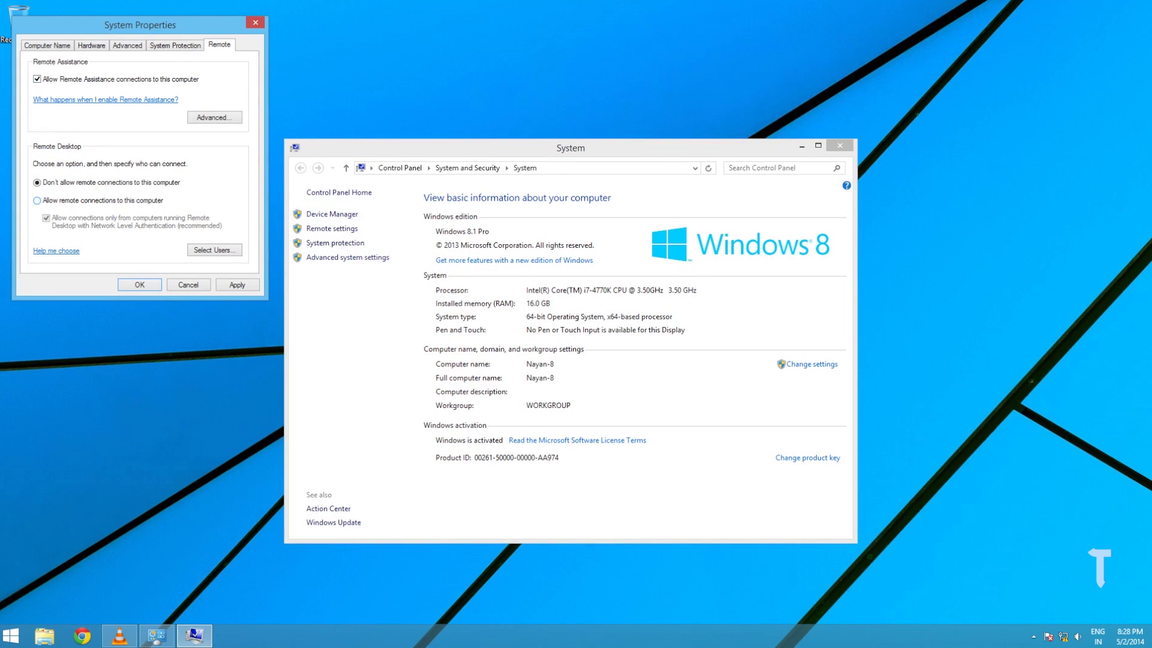
{"action": "left_click", "coordinate": [37, 200]}
{"action": "left_click", "coordinate": [140, 119]}
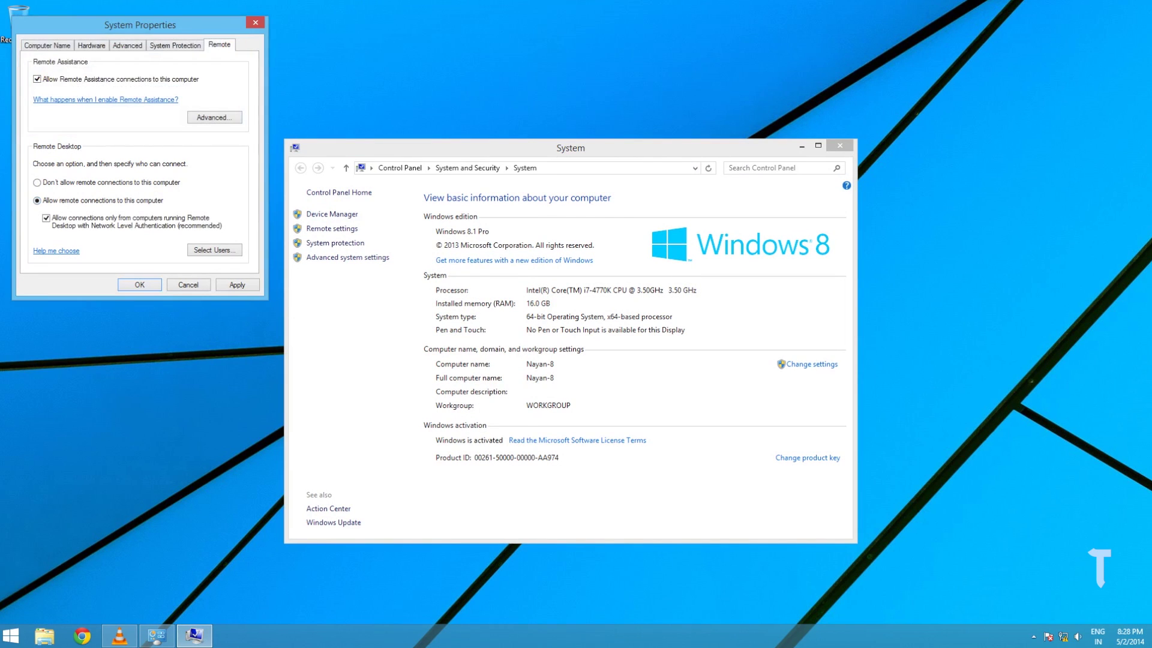
{"action": "left_click", "coordinate": [214, 249]}
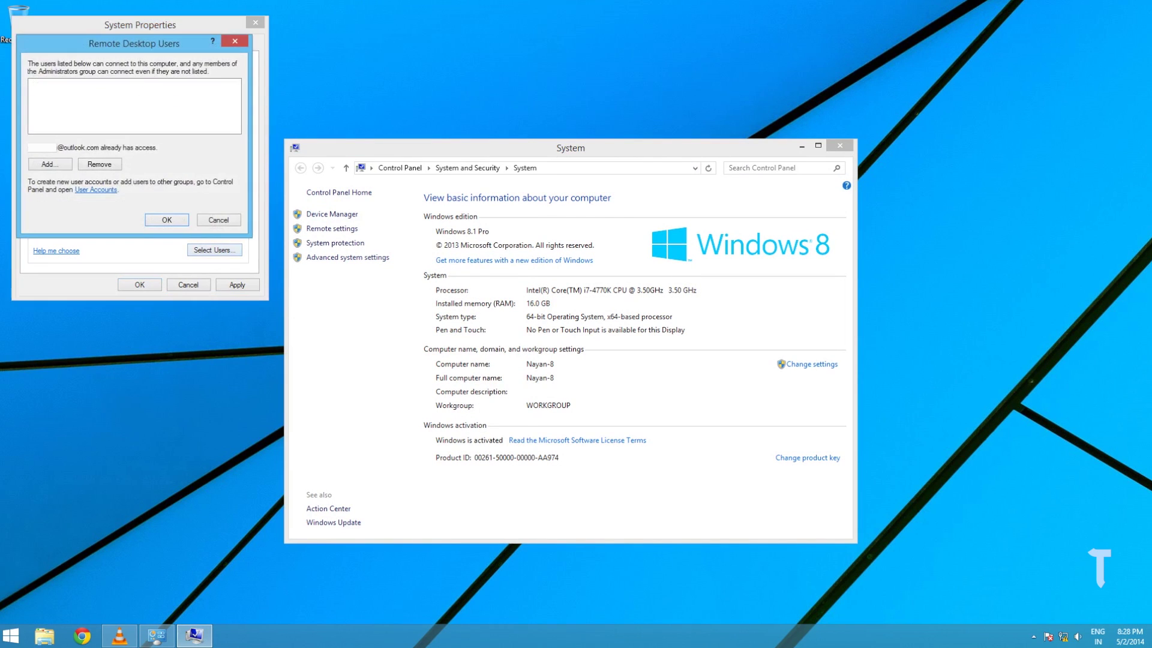
{"action": "key", "text": "Return"}
{"action": "key", "text": "Return"}
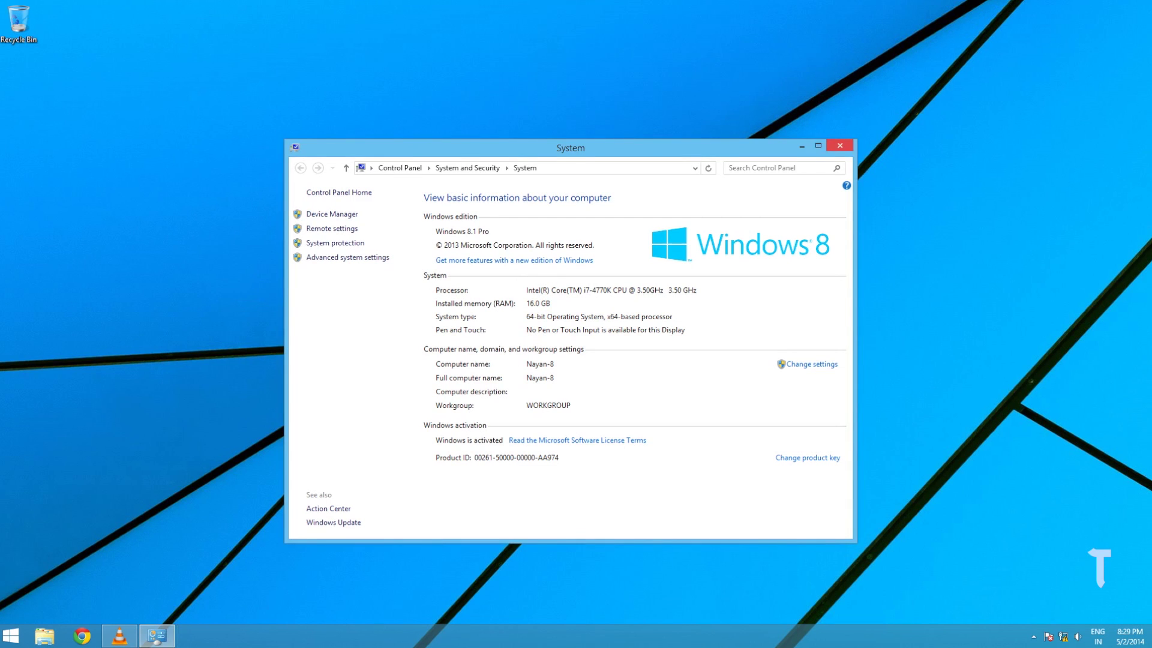
Close the System window and open Windows Firewall by searching 'windows firewall'
{"action": "left_click", "coordinate": [840, 145]}
{"action": "key", "text": "super+s"}
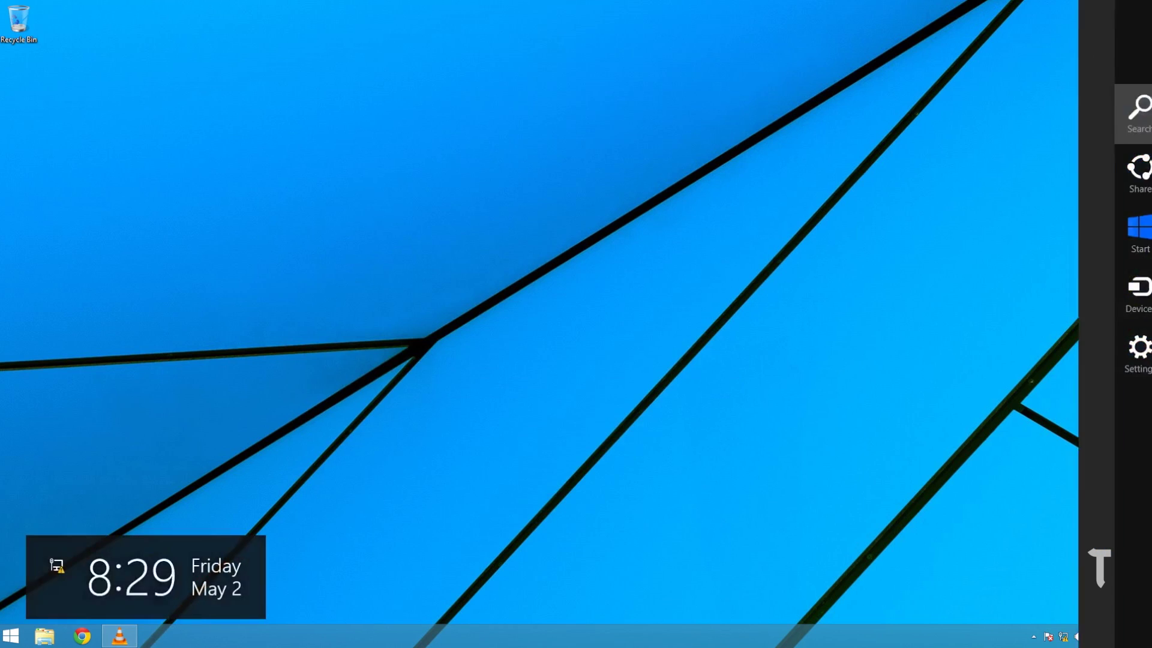
{"action": "type", "text": "window"}
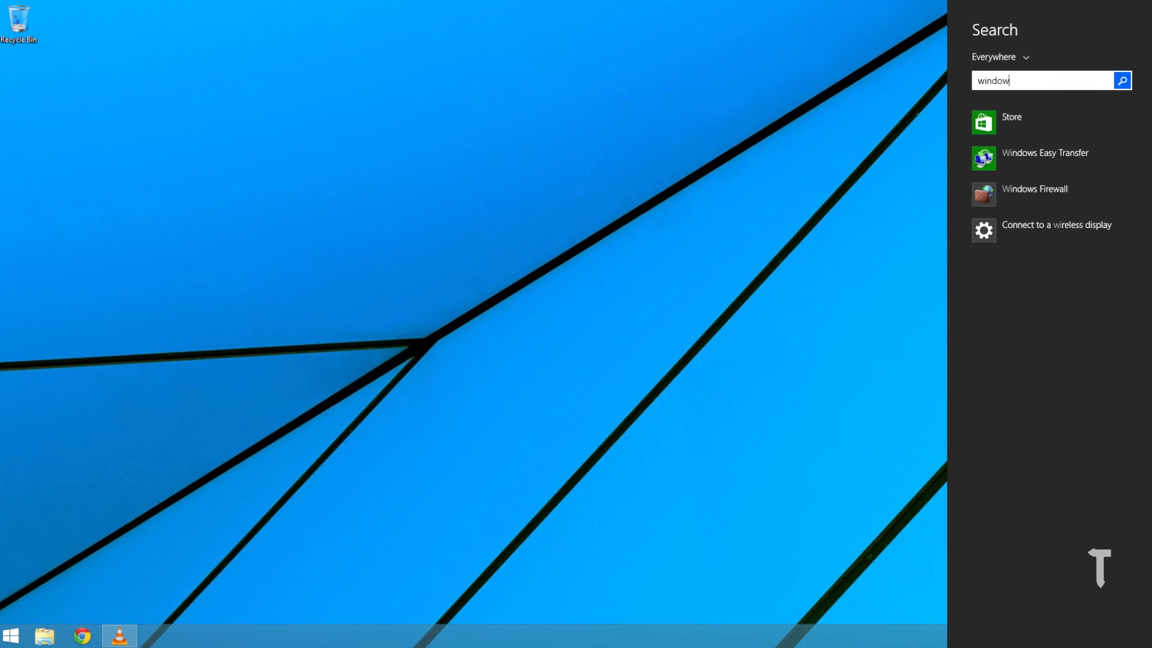
{"action": "type", "text": "s firewall"}
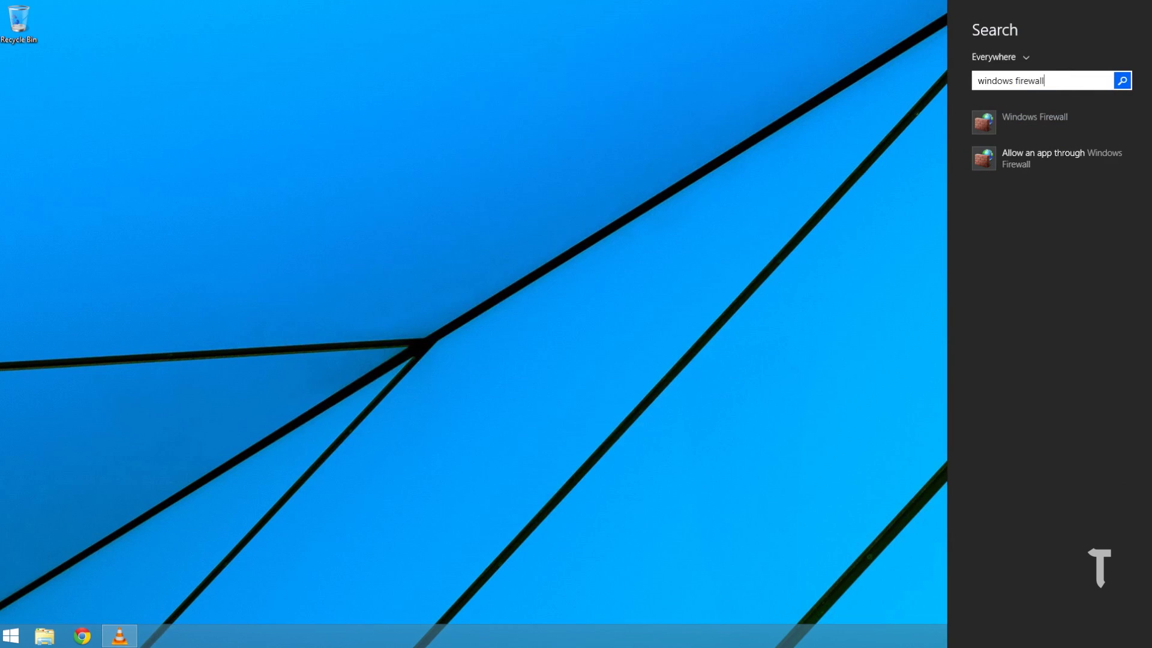
{"action": "key", "text": "Return"}
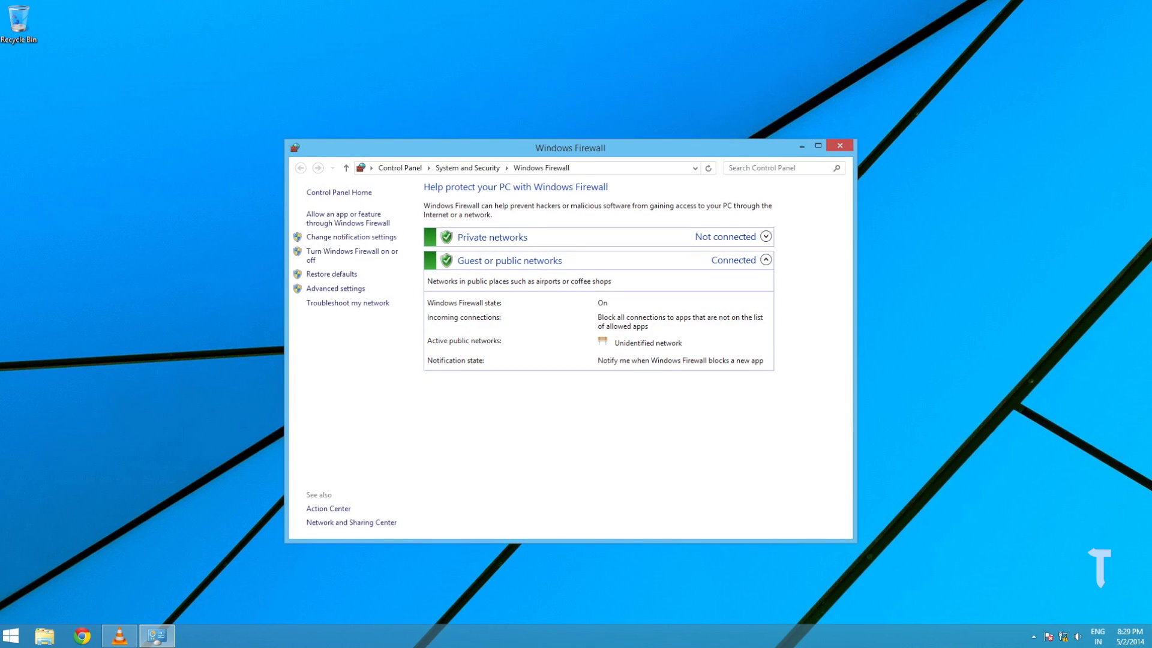
Turn off Windows Firewall for private and public networks, then close the window
{"action": "left_click", "coordinate": [766, 236]}
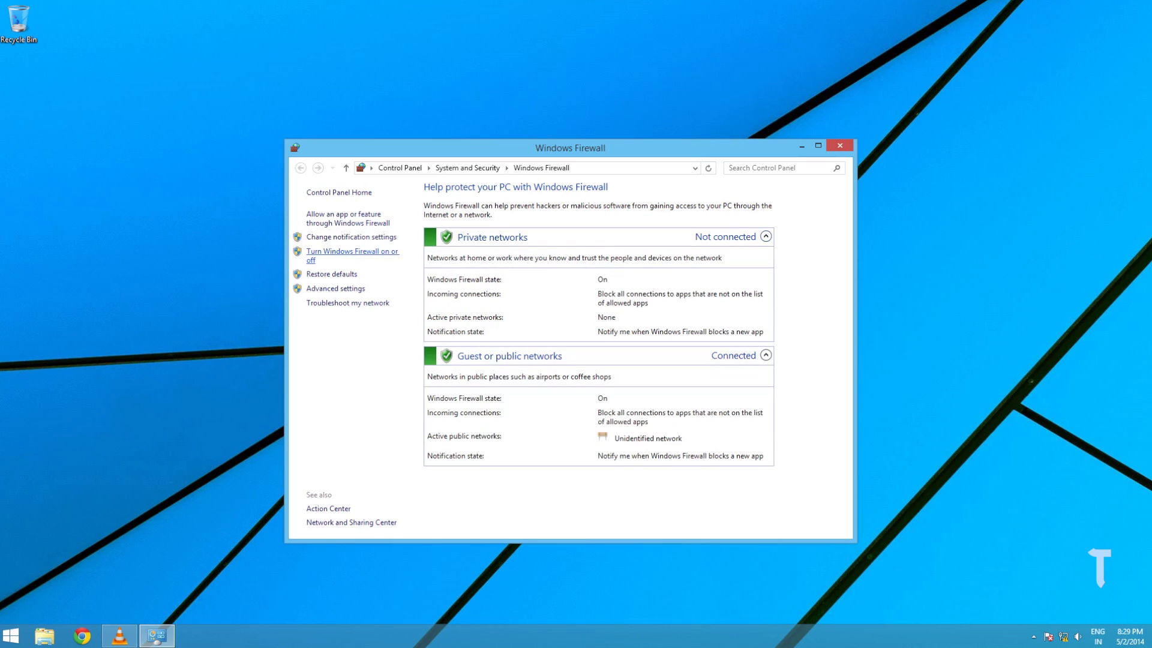
{"action": "left_click", "coordinate": [351, 251]}
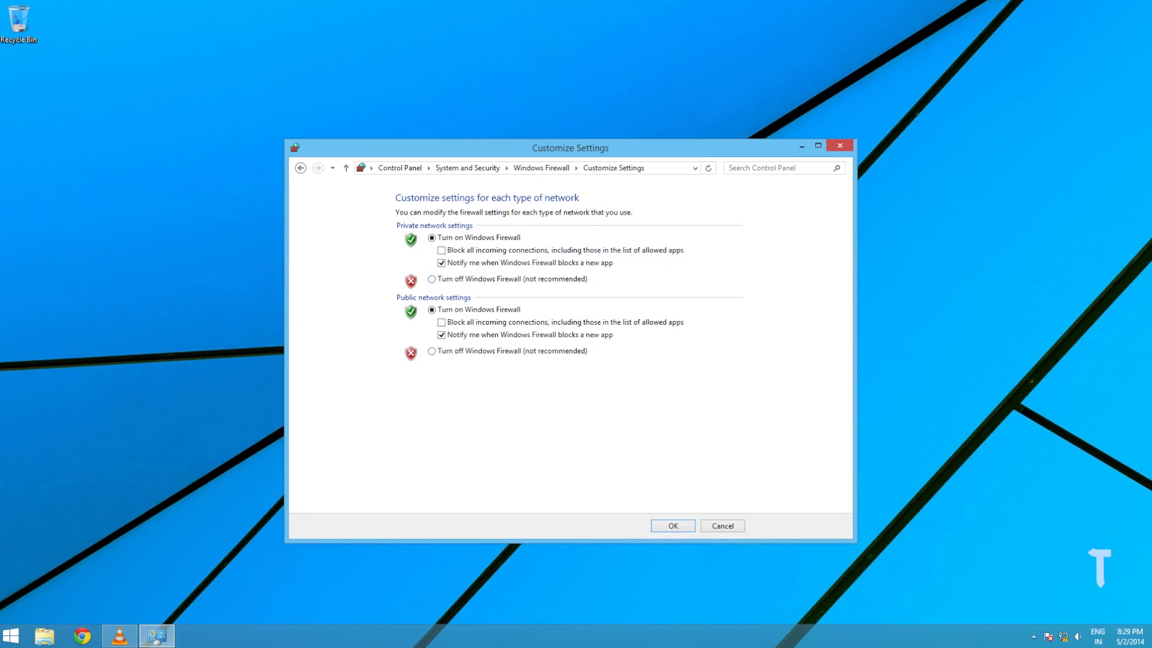
{"action": "left_click", "coordinate": [432, 279]}
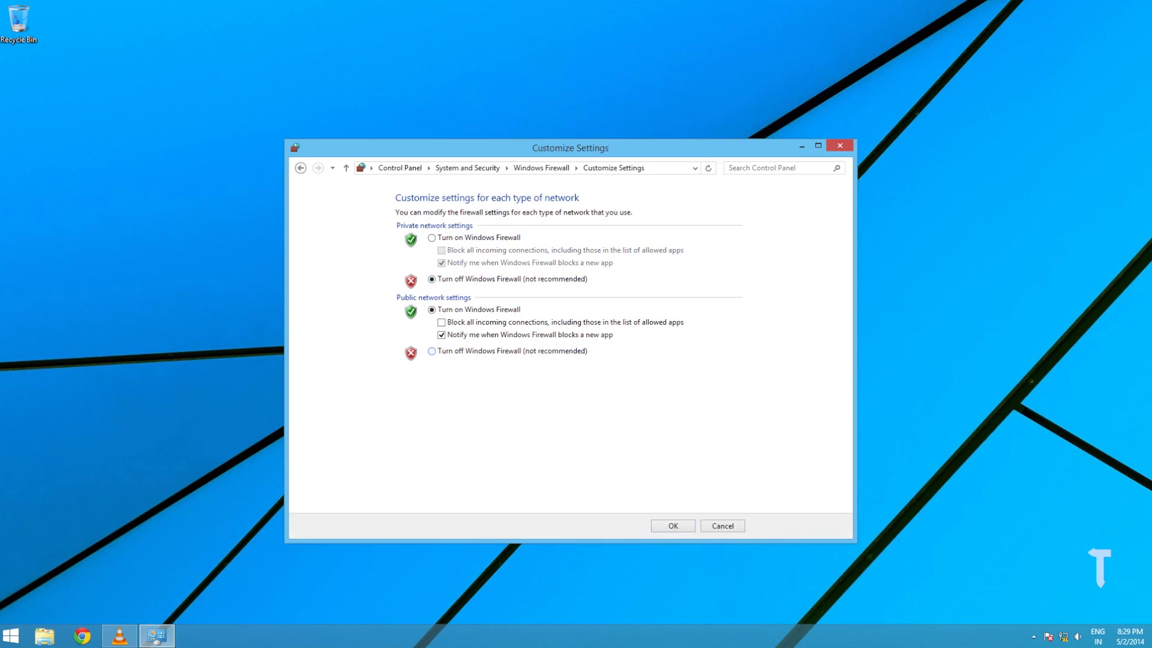
{"action": "left_click", "coordinate": [431, 351]}
{"action": "key", "text": "Return"}
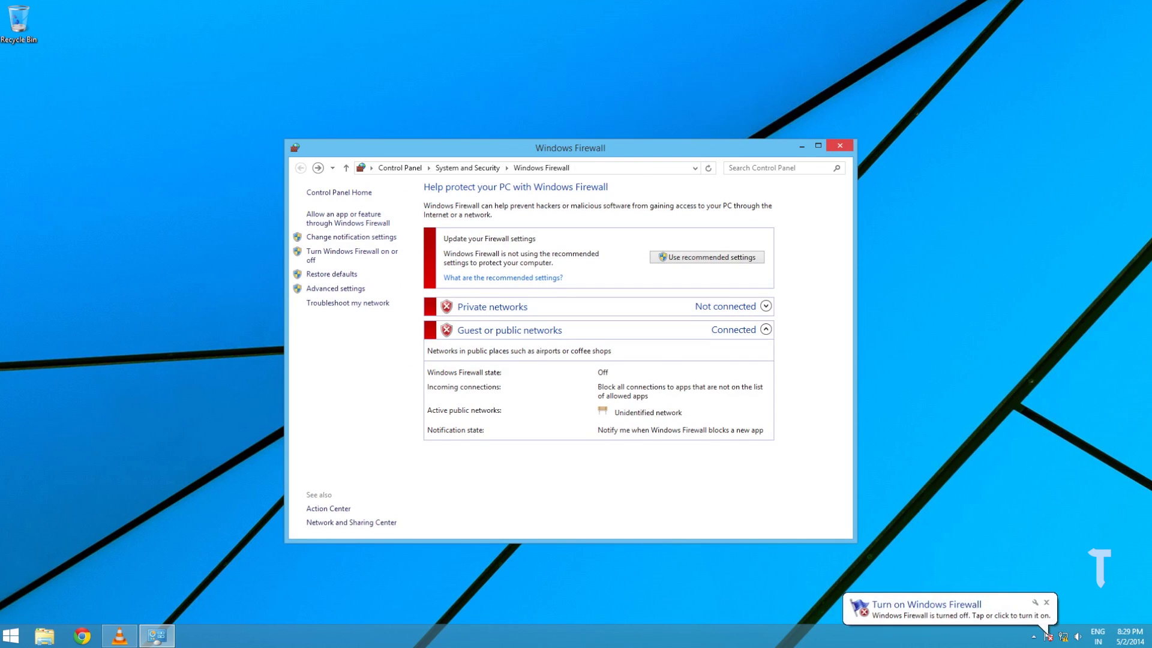
{"action": "left_click", "coordinate": [840, 145]}
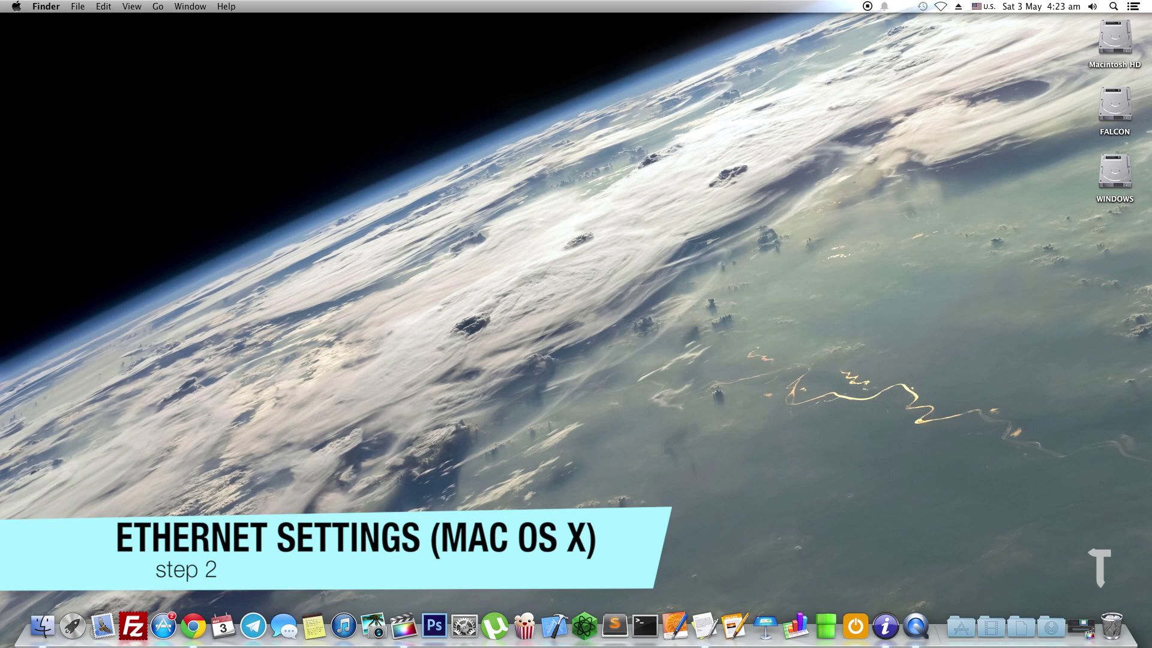
Open the Network pane in System Preferences and select the Ethernet connection
{"action": "left_click", "coordinate": [464, 626]}
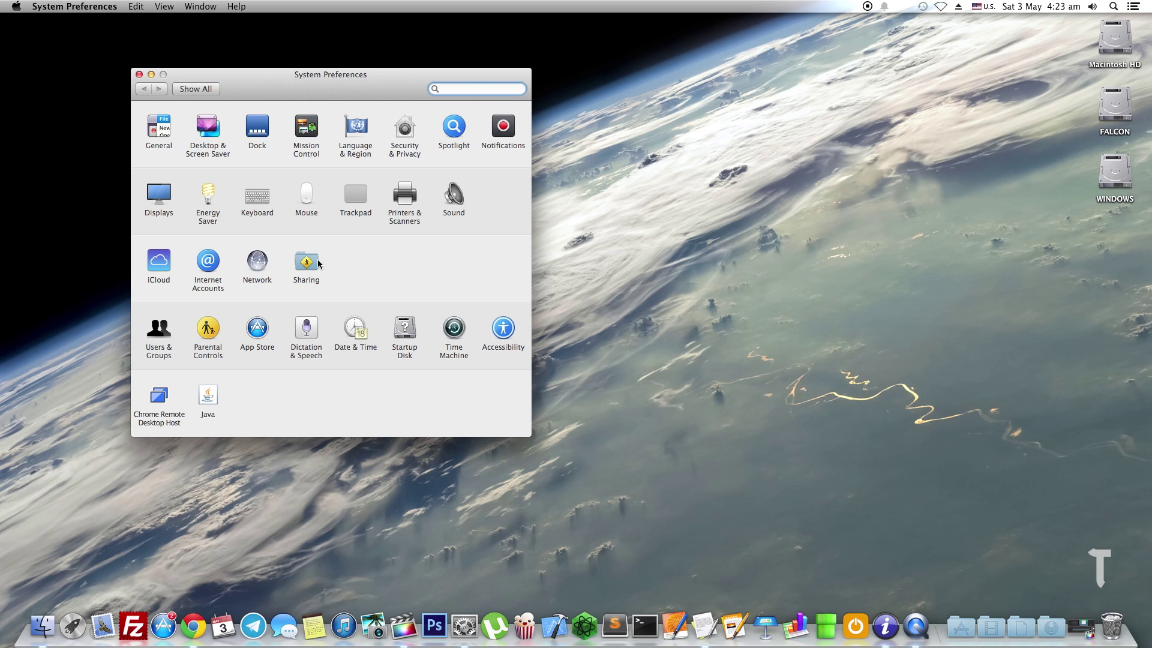
{"action": "left_click", "coordinate": [258, 263]}
{"action": "left_click", "coordinate": [187, 198]}
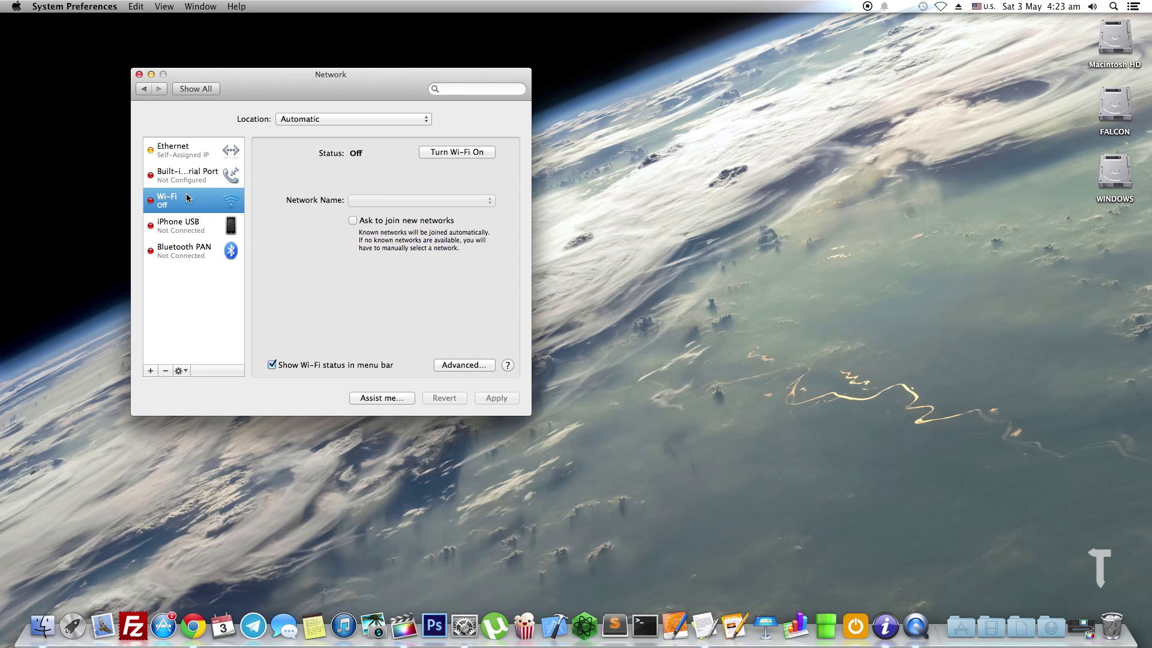
{"action": "left_click", "coordinate": [188, 162]}
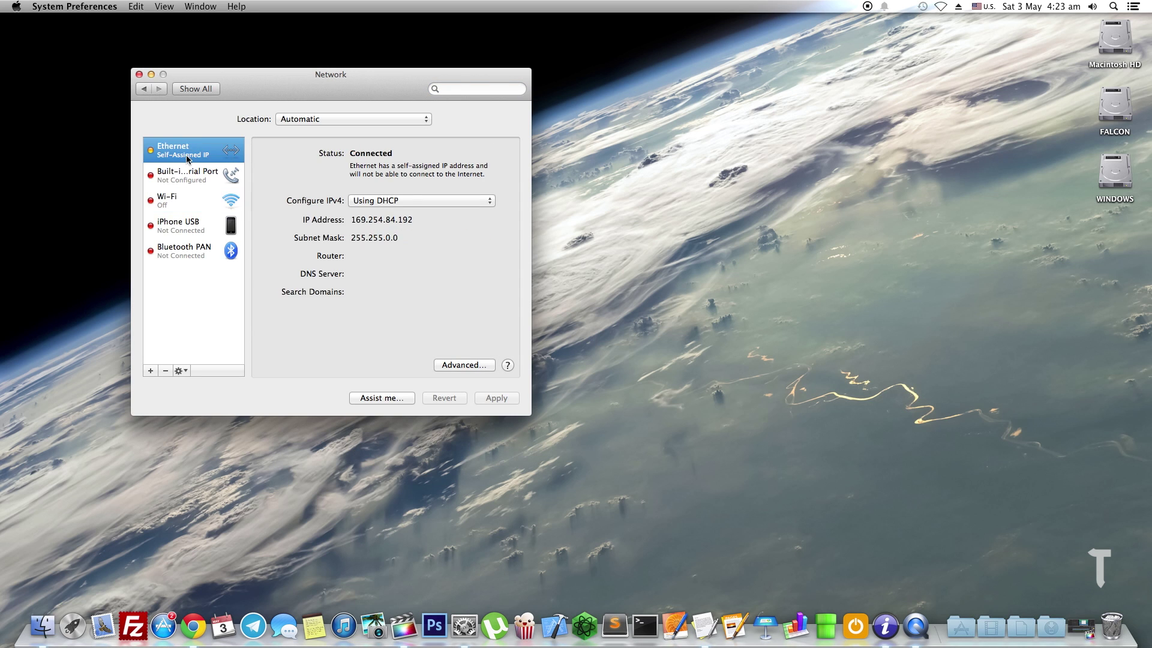
Configure Ethernet IPv4 manually with address 10.0.0.2 and subnet mask 255.255.255.0
{"action": "left_click", "coordinate": [350, 200]}
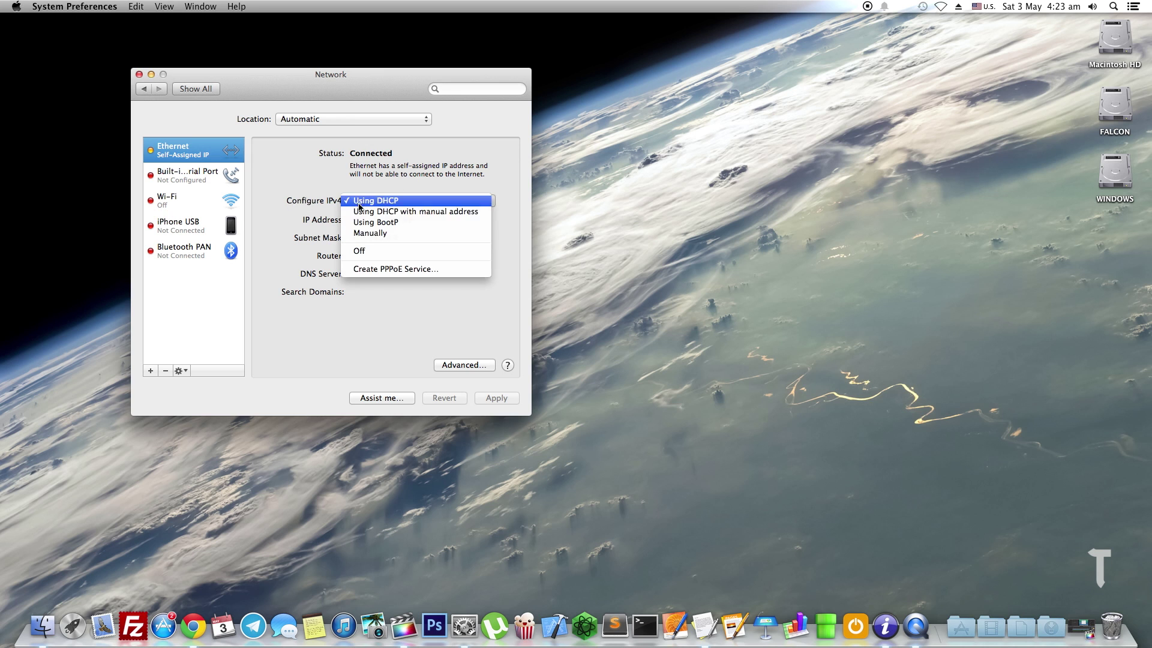
{"action": "left_click", "coordinate": [366, 234]}
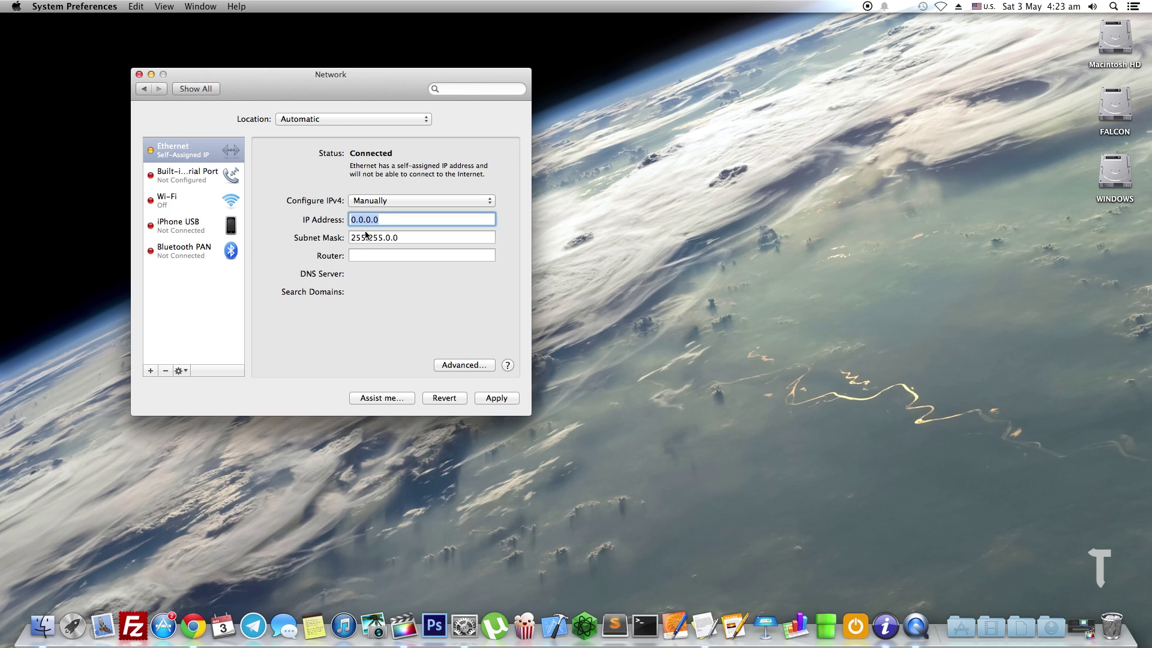
{"action": "type", "text": "10.0.0.2"}
{"action": "key", "text": "Tab"}
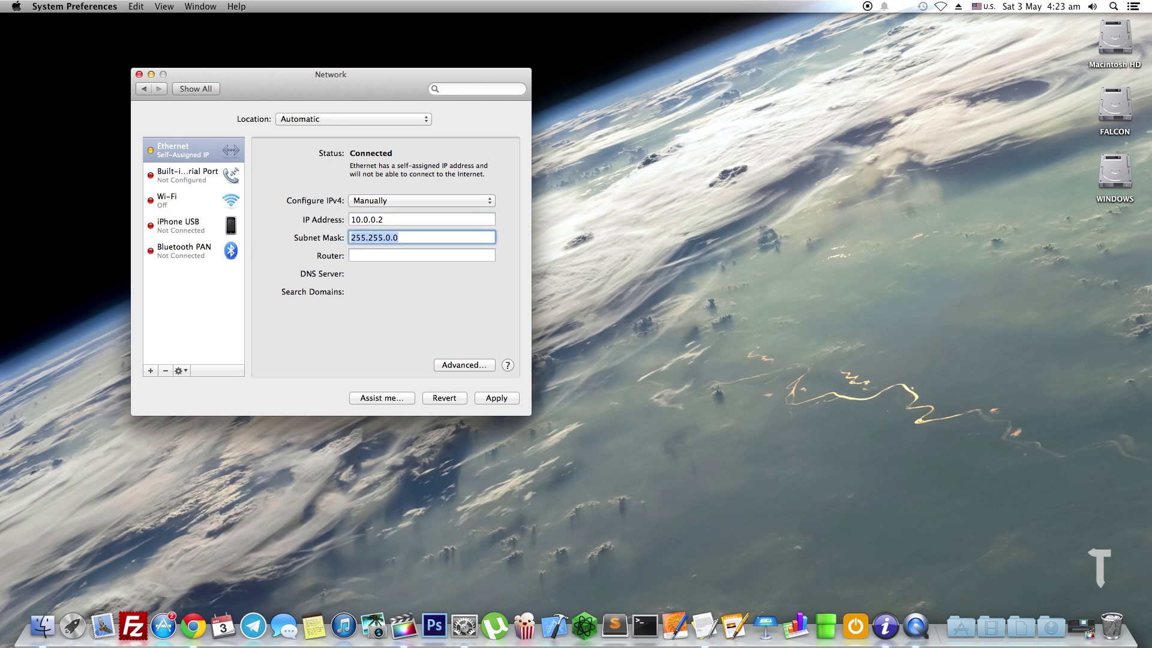
{"action": "type", "text": "255.255.255.0"}
Change the Ethernet WINS NetBIOS name to MACBOOKPRO-A906 in the advanced settings and confirm
{"action": "left_click", "coordinate": [455, 365]}
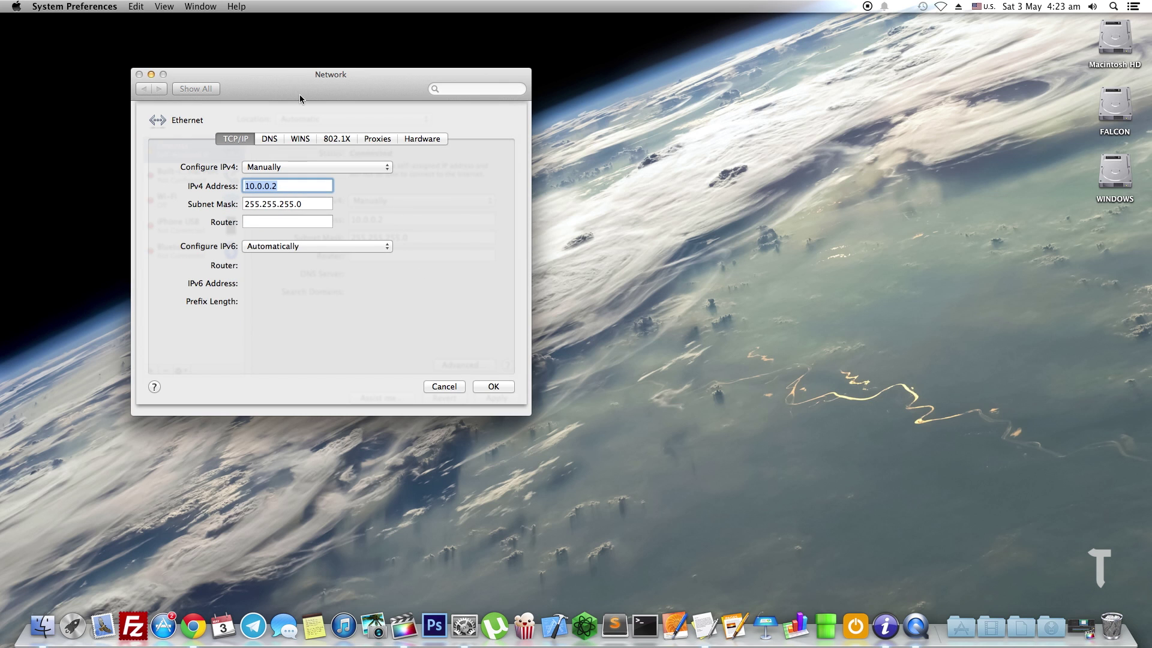
{"action": "left_click", "coordinate": [301, 140]}
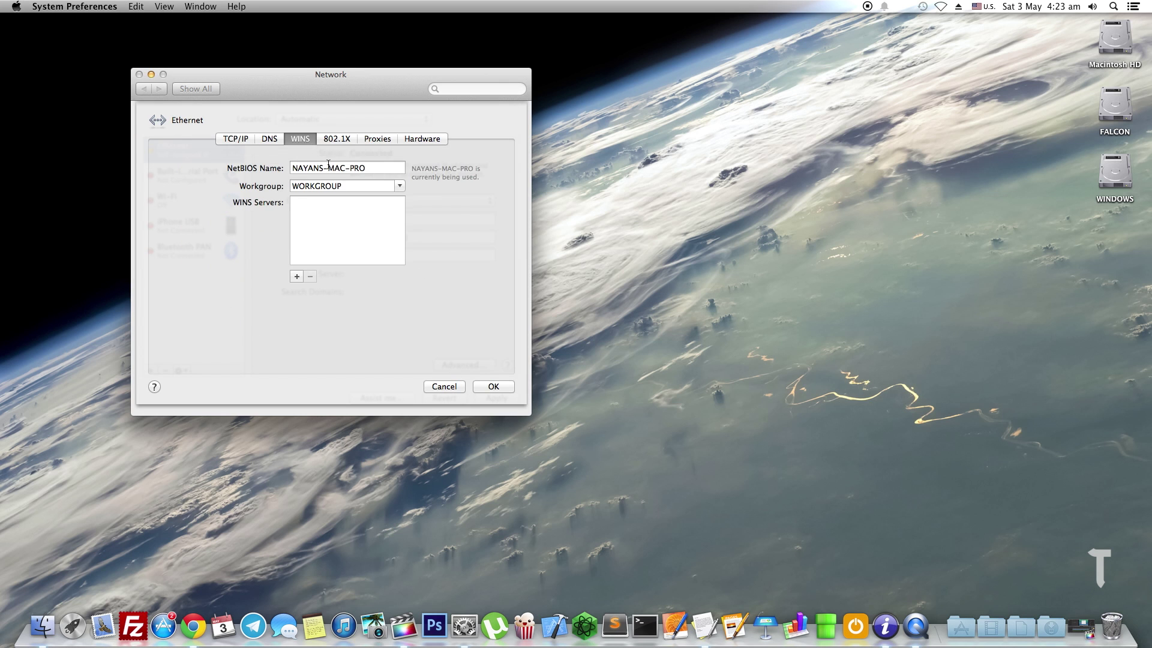
{"action": "triple_click", "coordinate": [328, 164]}
{"action": "type", "text": "M"}
{"action": "key", "text": "BackSpace"}
{"action": "type", "text": "MACBOOKPRO-A("}
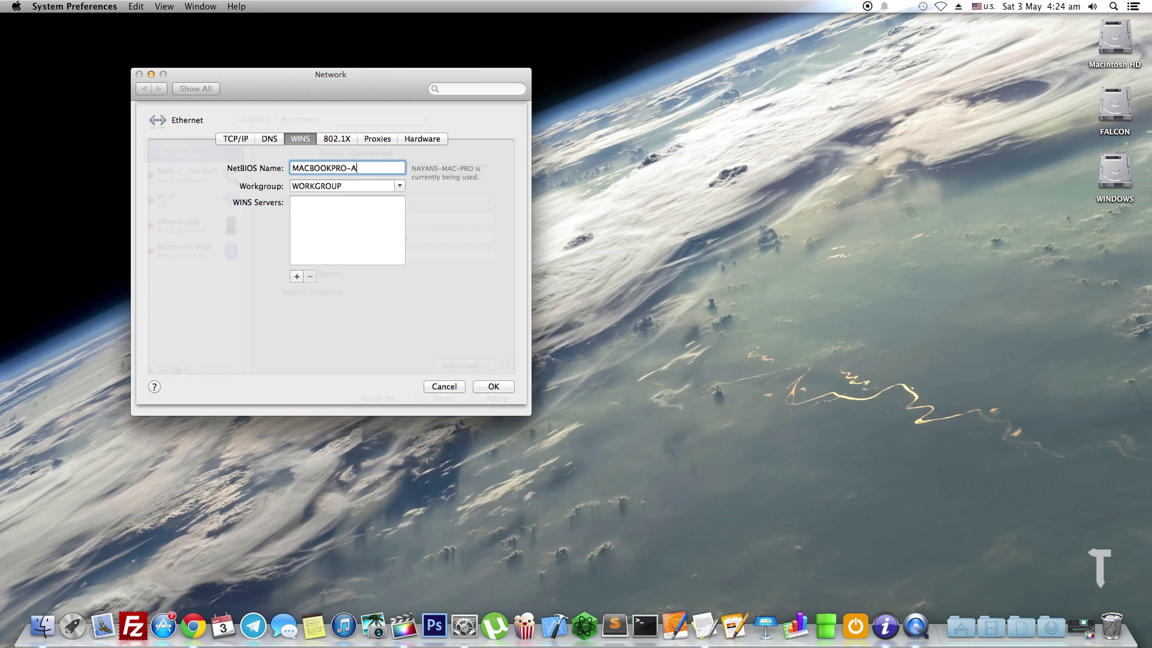
{"action": "key", "text": "BackSpace"}
{"action": "type", "text": "906"}
{"action": "left_click", "coordinate": [492, 387]}
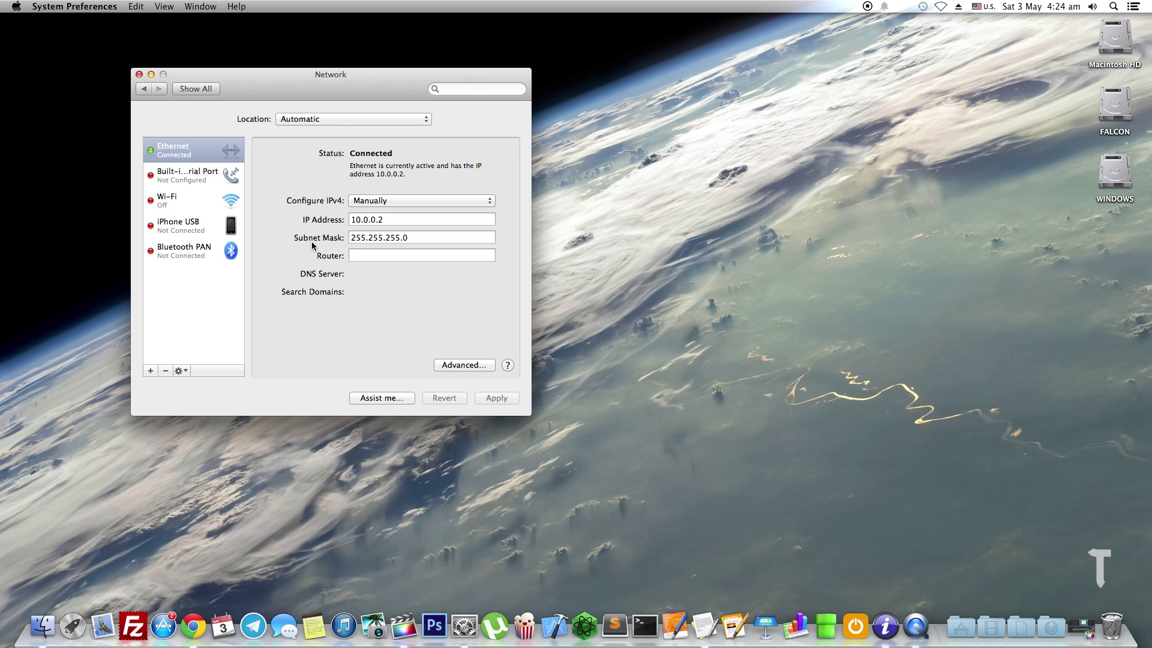
In the Sharing pane, review File Sharing options for SMB, AFP and the user account
{"action": "left_click", "coordinate": [201, 92]}
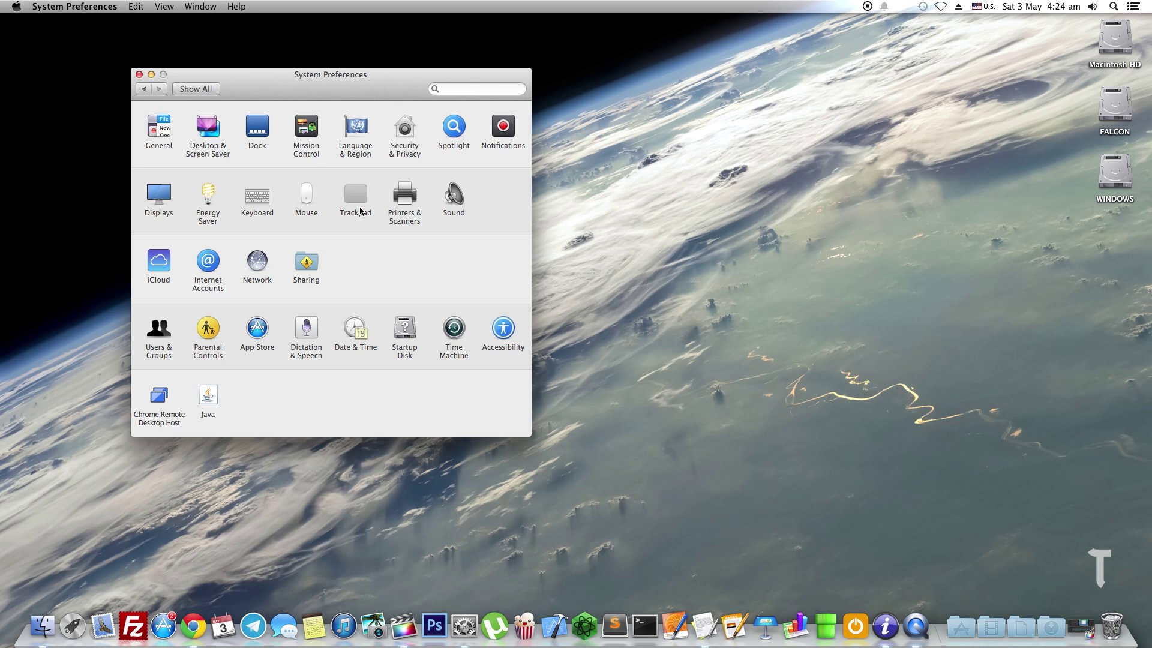
{"action": "left_click", "coordinate": [306, 260]}
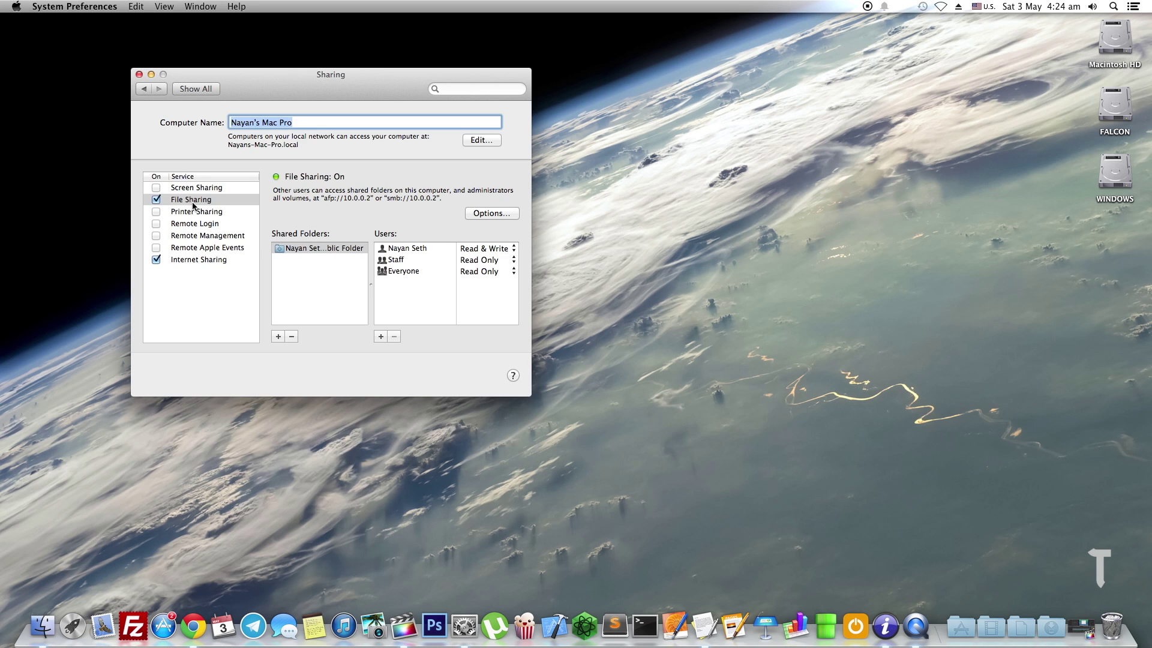
{"action": "left_click", "coordinate": [193, 205]}
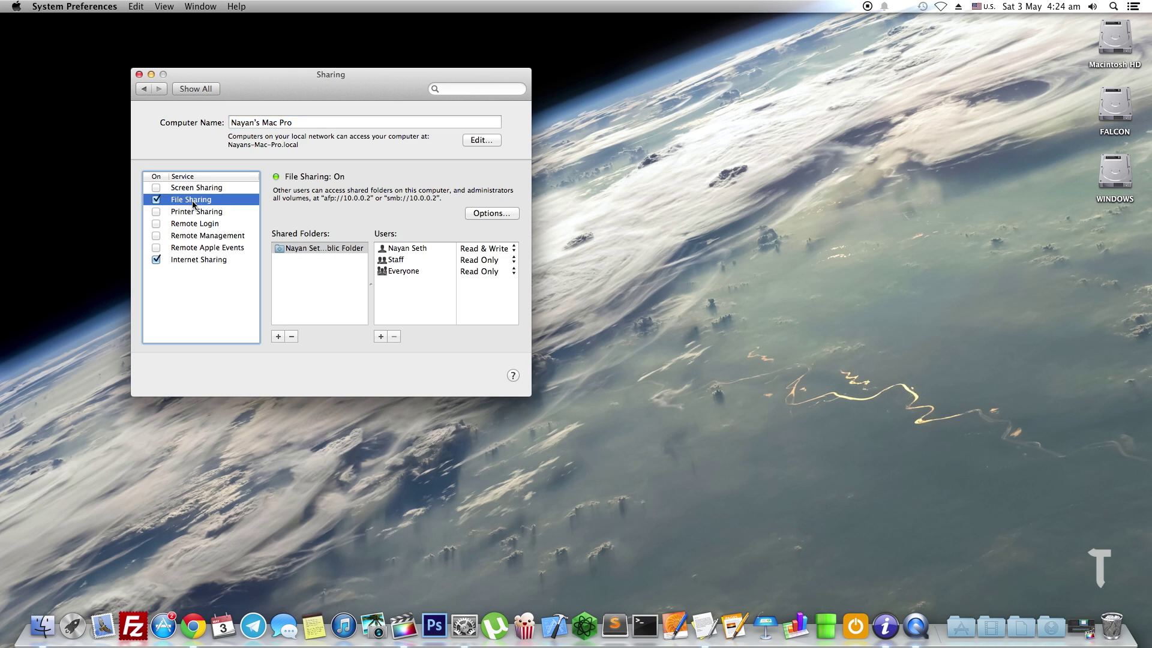
{"action": "left_click", "coordinate": [486, 215]}
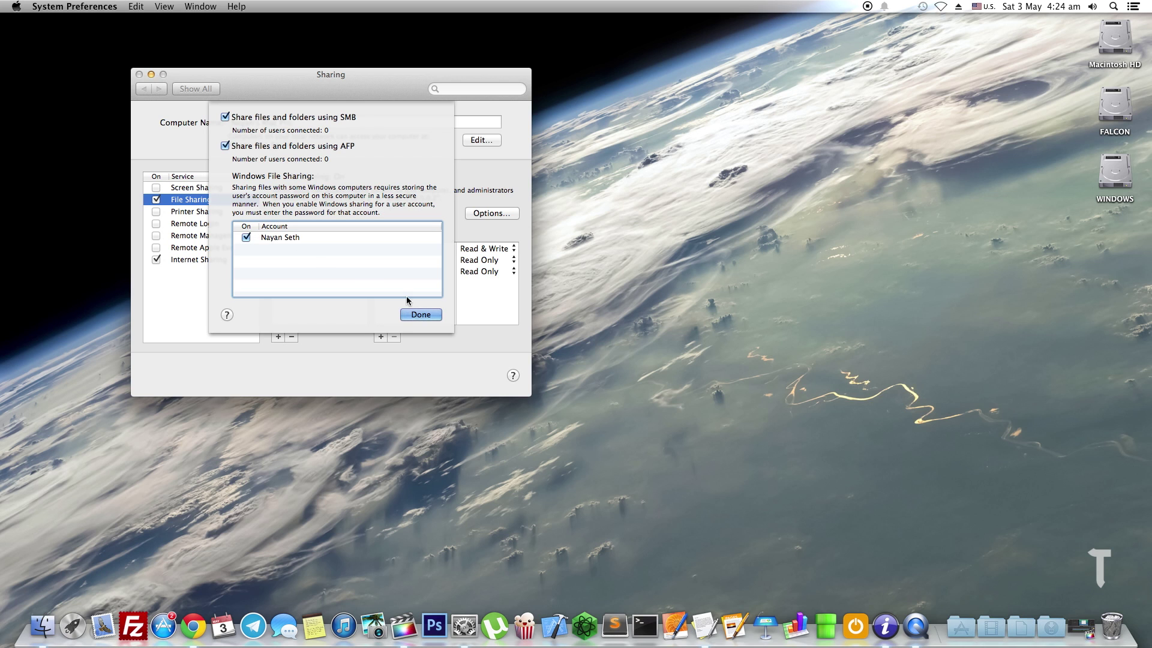
{"action": "left_click", "coordinate": [415, 313]}
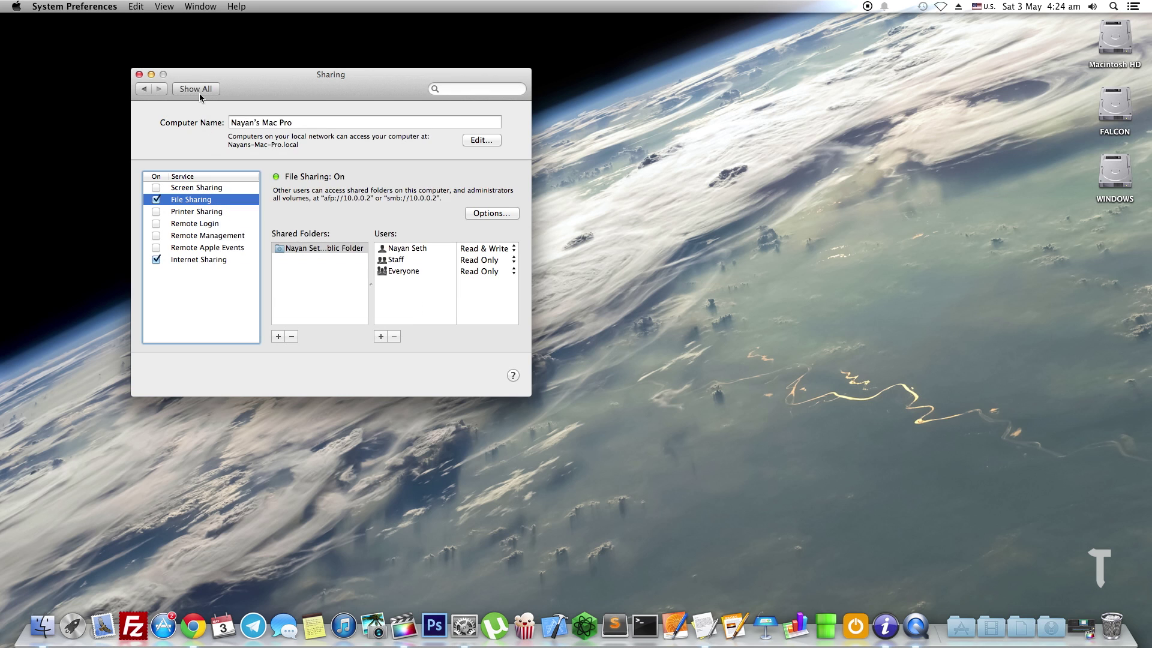
Open the Firewall tab of Security & Privacy to check that the Mac firewall is off
{"action": "left_click", "coordinate": [200, 93]}
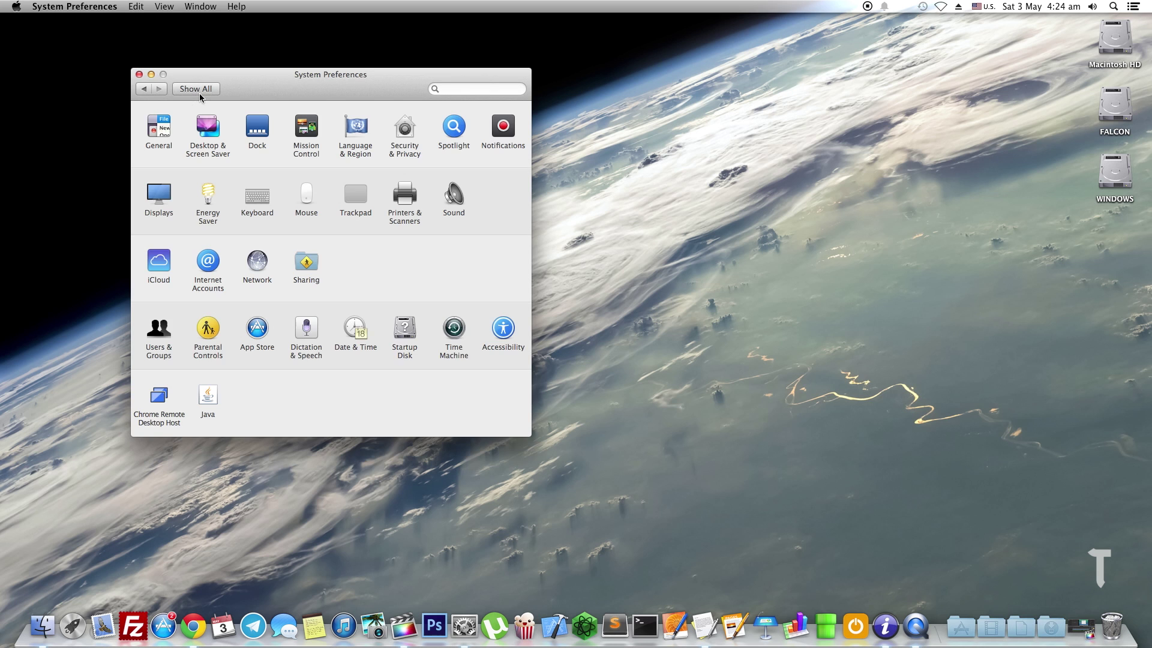
{"action": "left_click", "coordinate": [393, 148]}
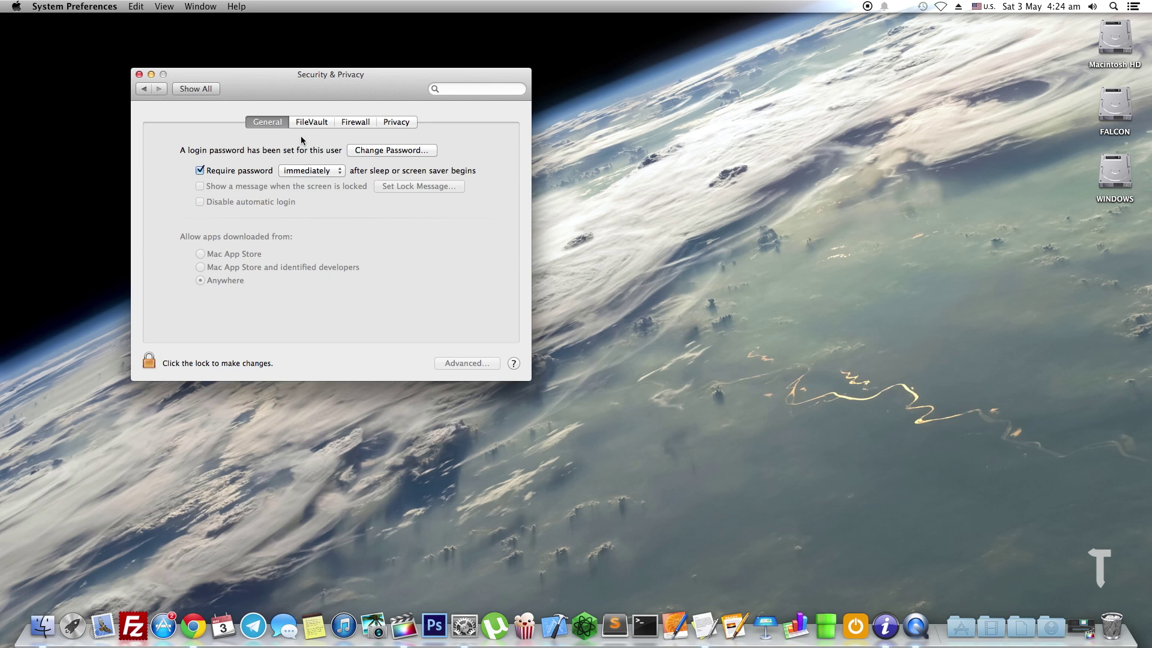
{"action": "left_click", "coordinate": [356, 123]}
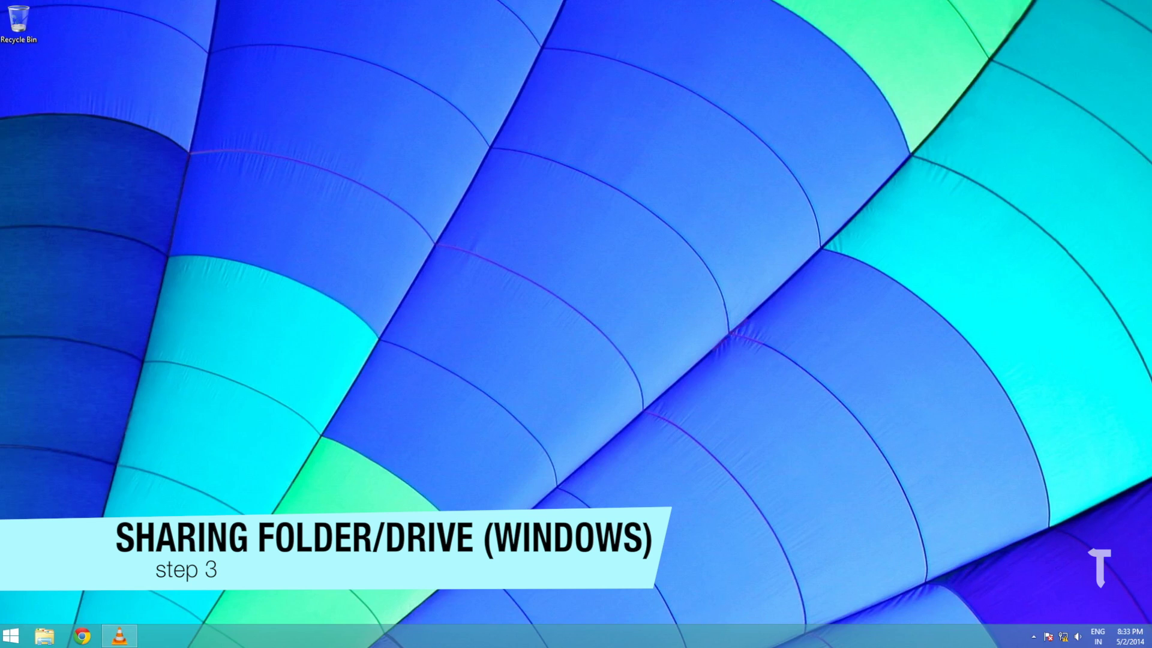
Share the Videos folder as 'Videos' through Advanced Sharing and open its share permissions
{"action": "left_click", "coordinate": [45, 635]}
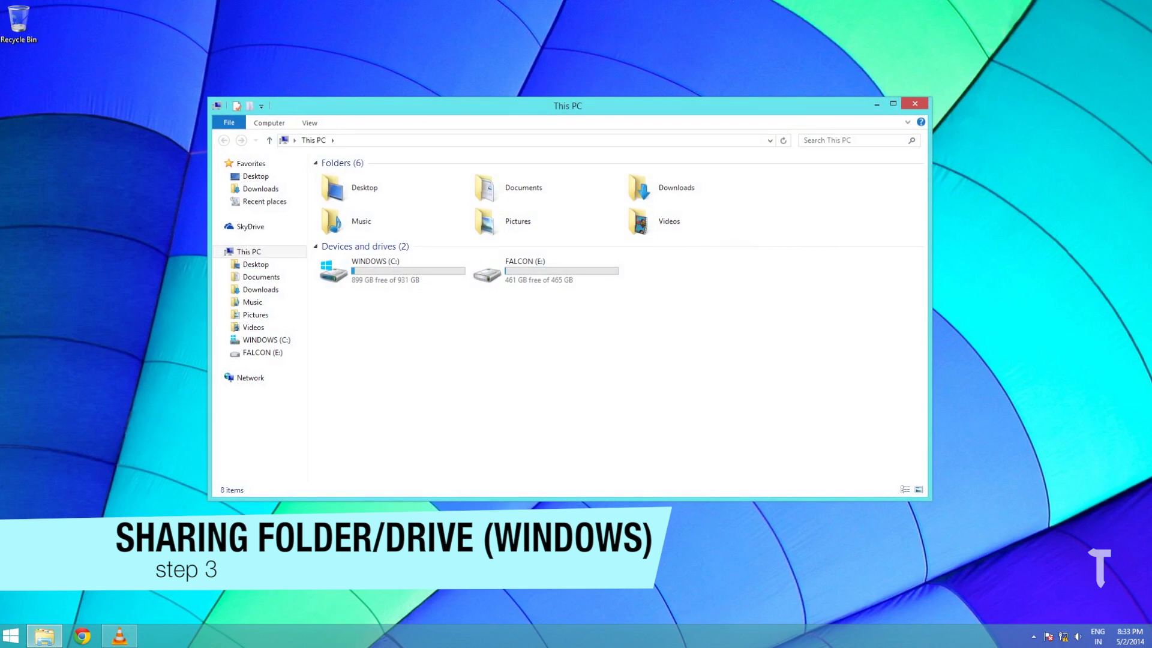
{"action": "left_click", "coordinate": [668, 221]}
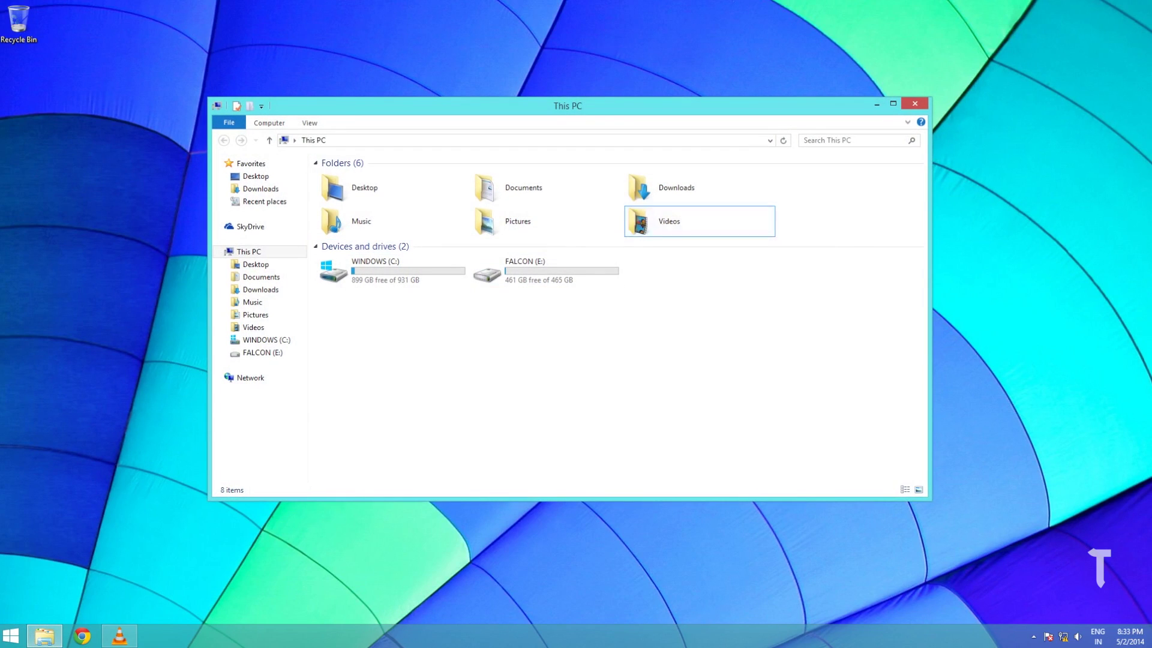
{"action": "right_click", "coordinate": [661, 224]}
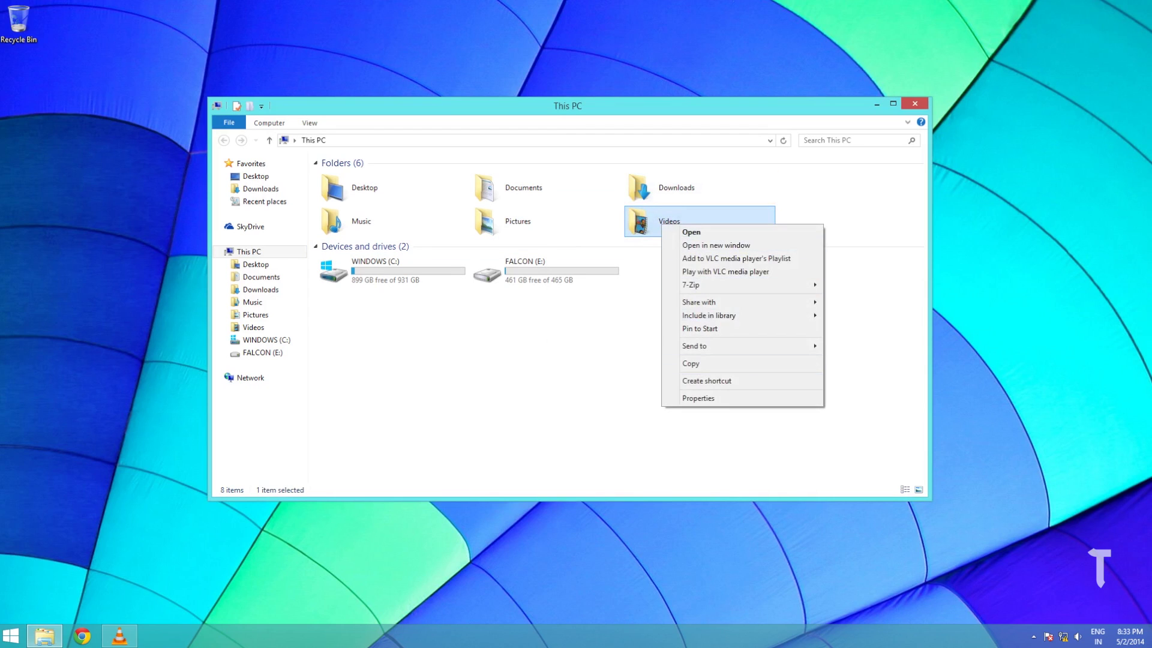
{"action": "left_click", "coordinate": [699, 398]}
{"action": "left_click", "coordinate": [714, 253]}
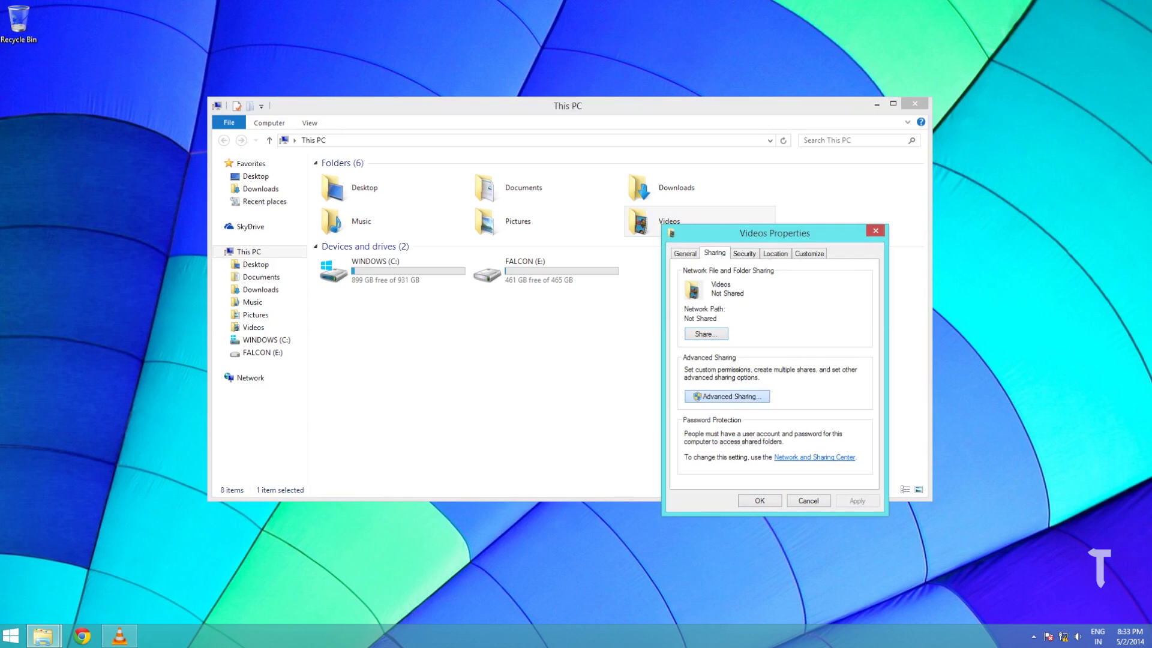
{"action": "left_click", "coordinate": [726, 396]}
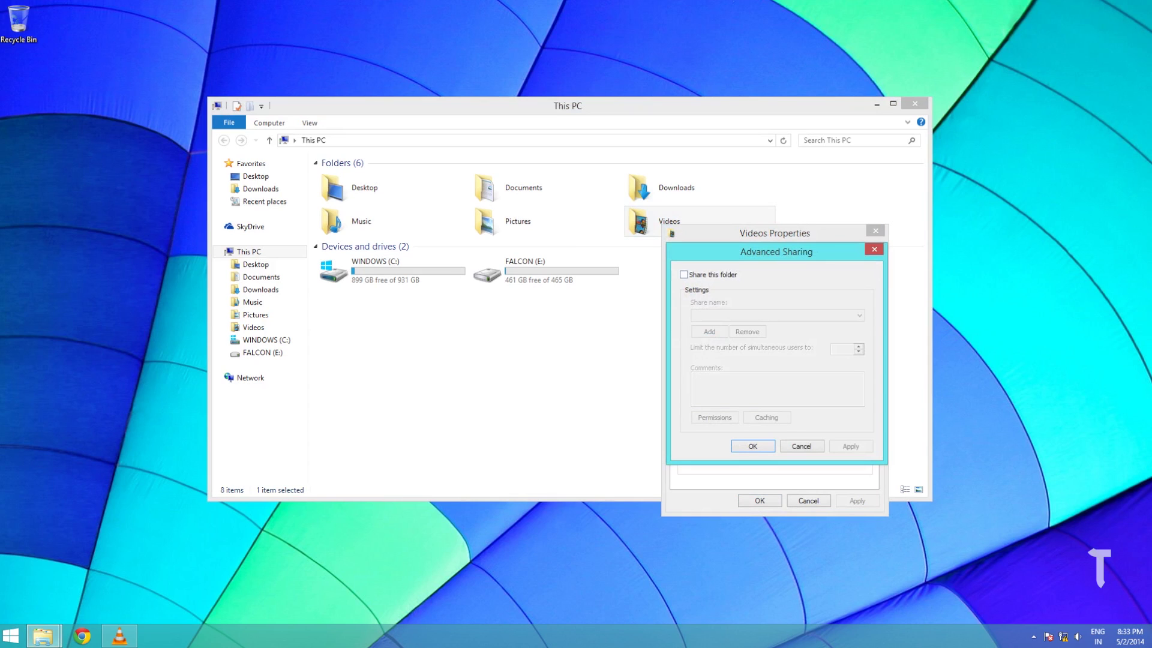
{"action": "left_click", "coordinate": [684, 274]}
{"action": "left_click", "coordinate": [714, 417]}
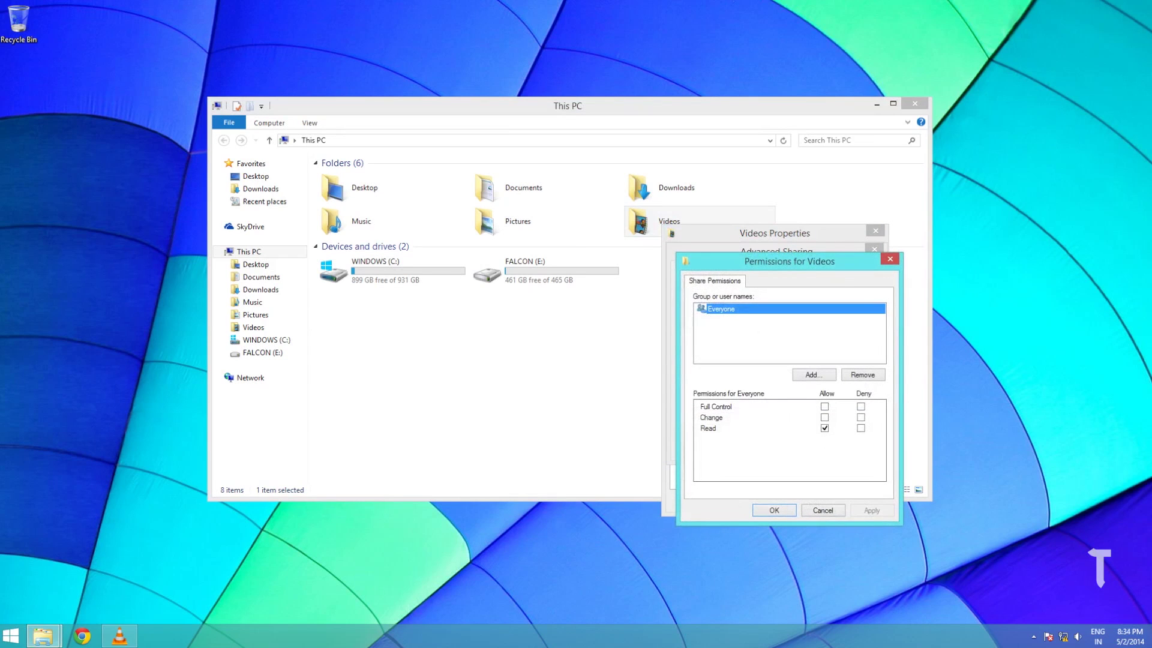
Add the user's account to the Videos share permissions with Full Control allowed
{"action": "left_click", "coordinate": [814, 374]}
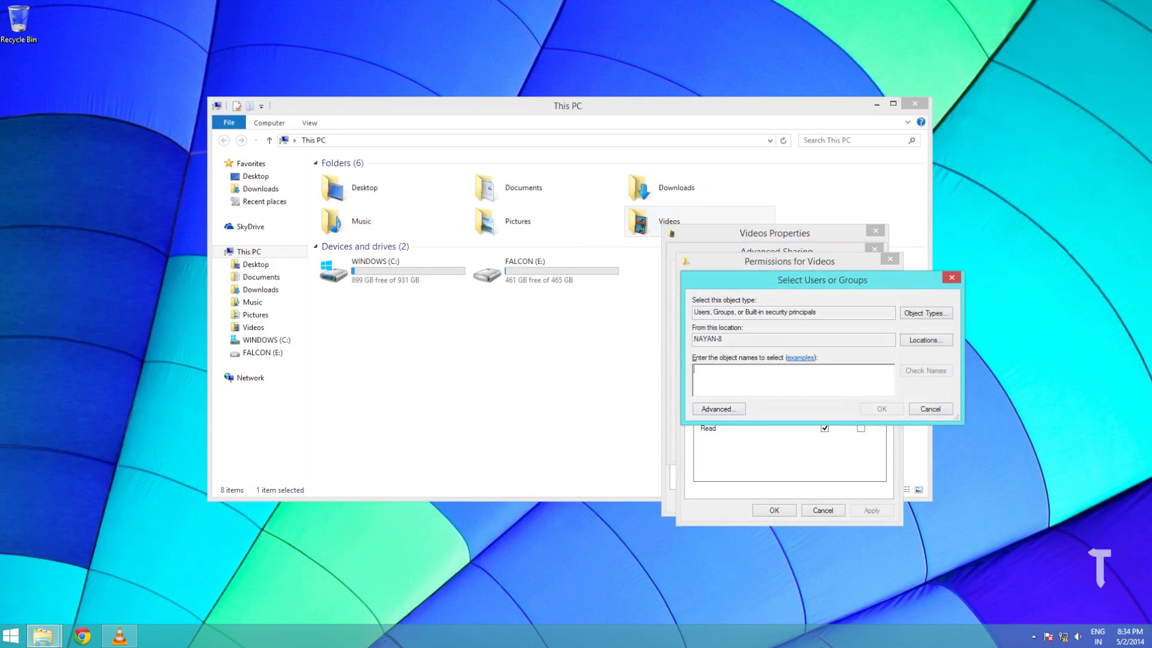
{"action": "type", "text": "Nayan Seth"}
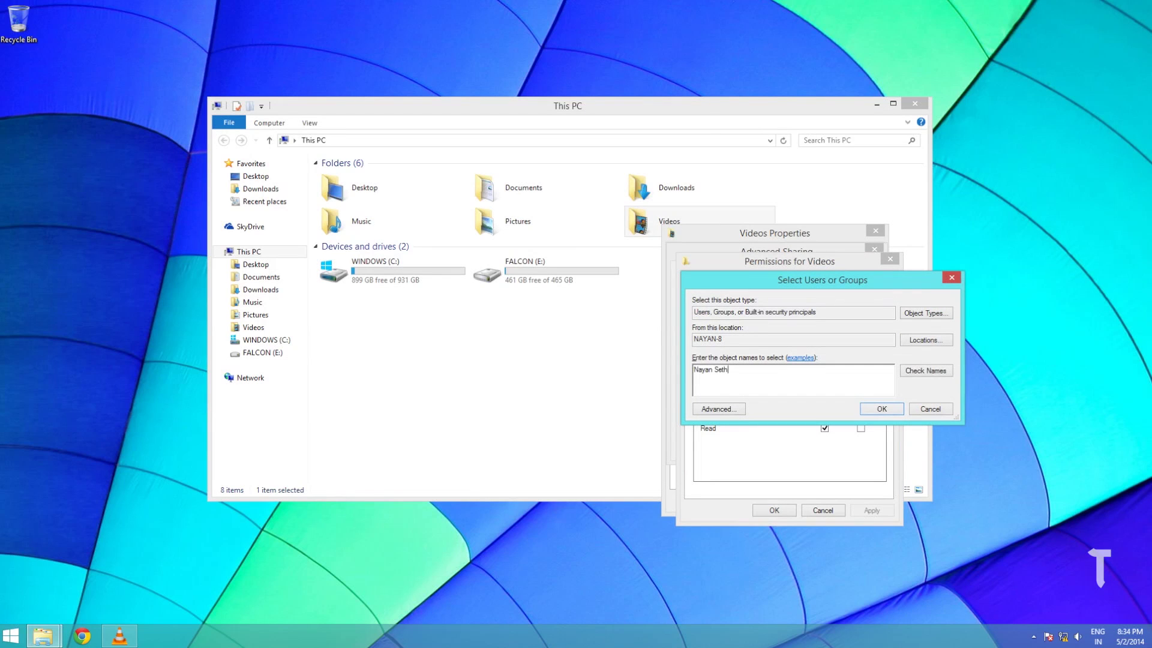
{"action": "key", "text": "ctrl+k"}
{"action": "key", "text": "Return"}
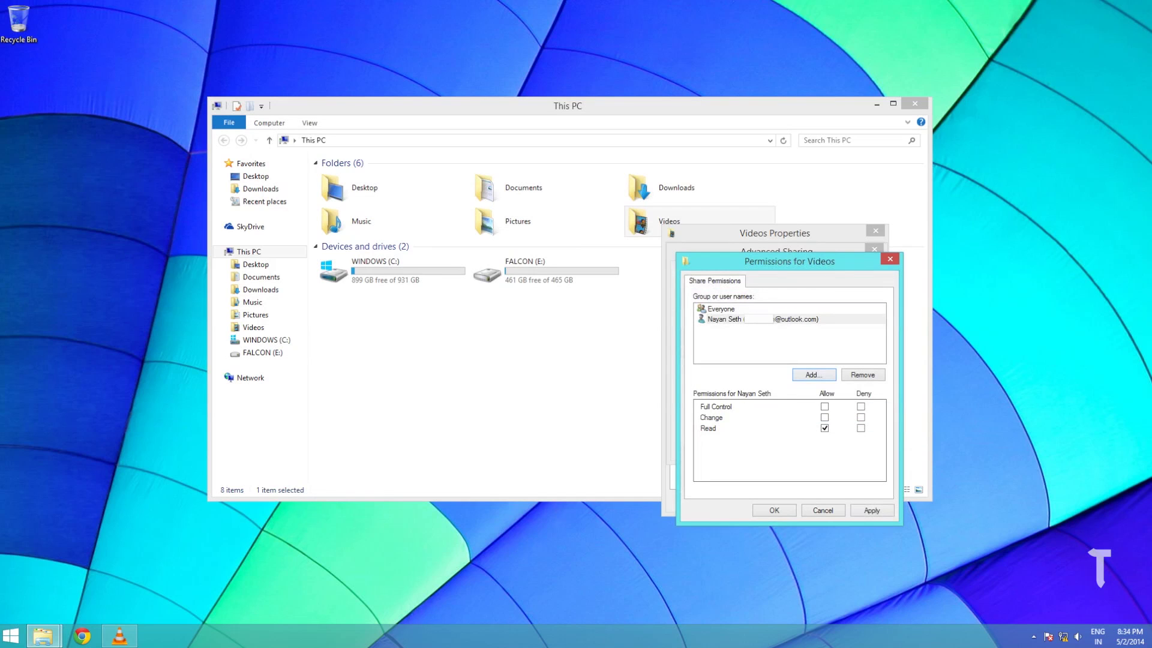
{"action": "left_click", "coordinate": [824, 406]}
{"action": "key", "text": "alt+a"}
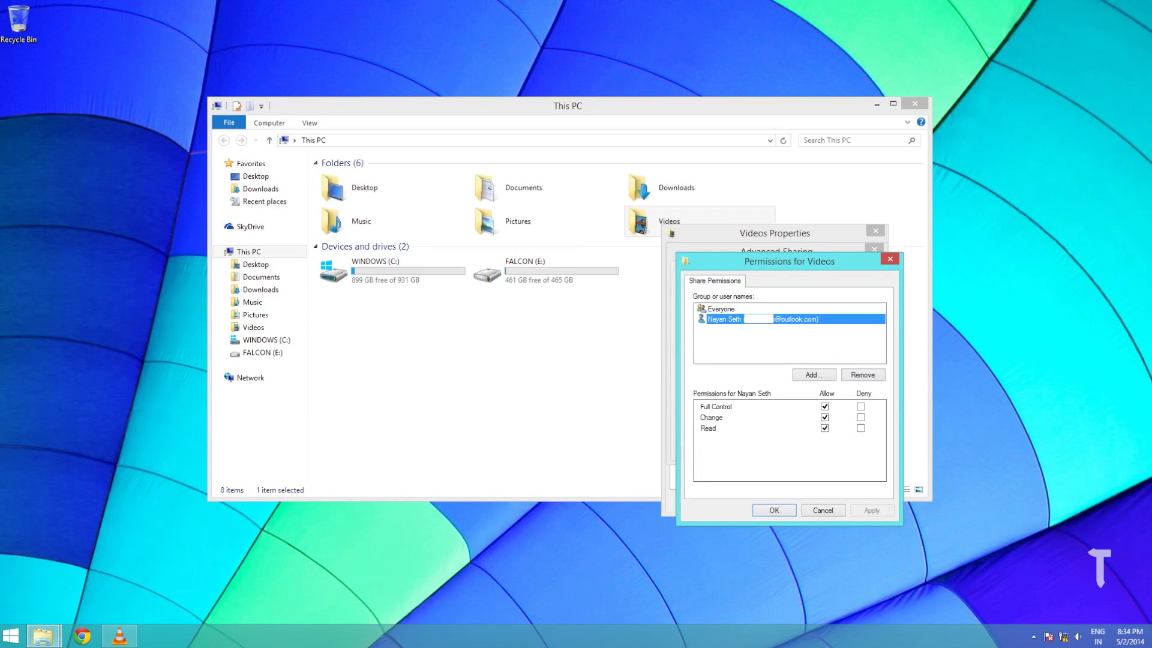
{"action": "key", "text": "Return"}
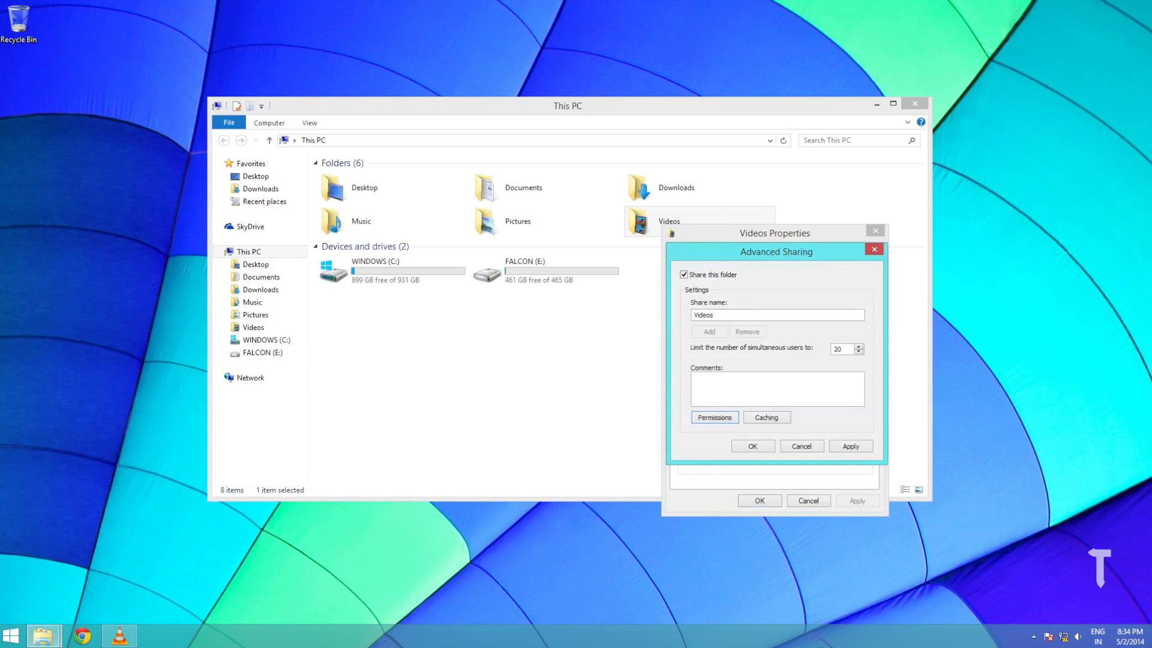
Apply the Advanced Sharing settings, review the Security tab, and close the Videos properties
{"action": "key", "text": "alt+a"}
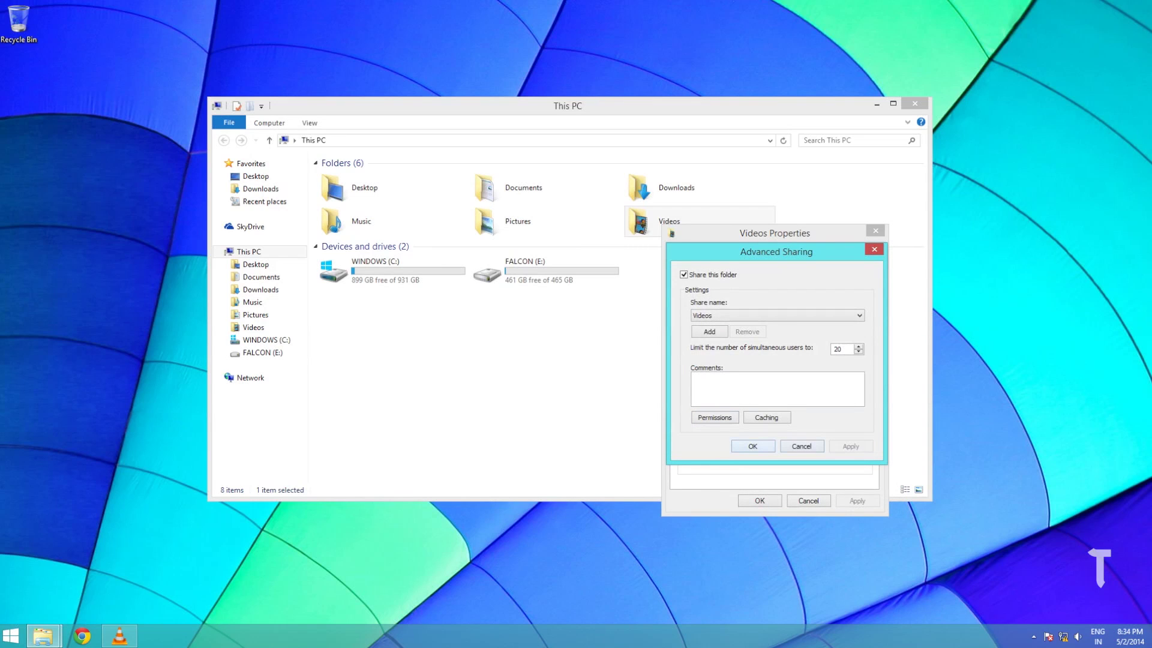
{"action": "key", "text": "Return"}
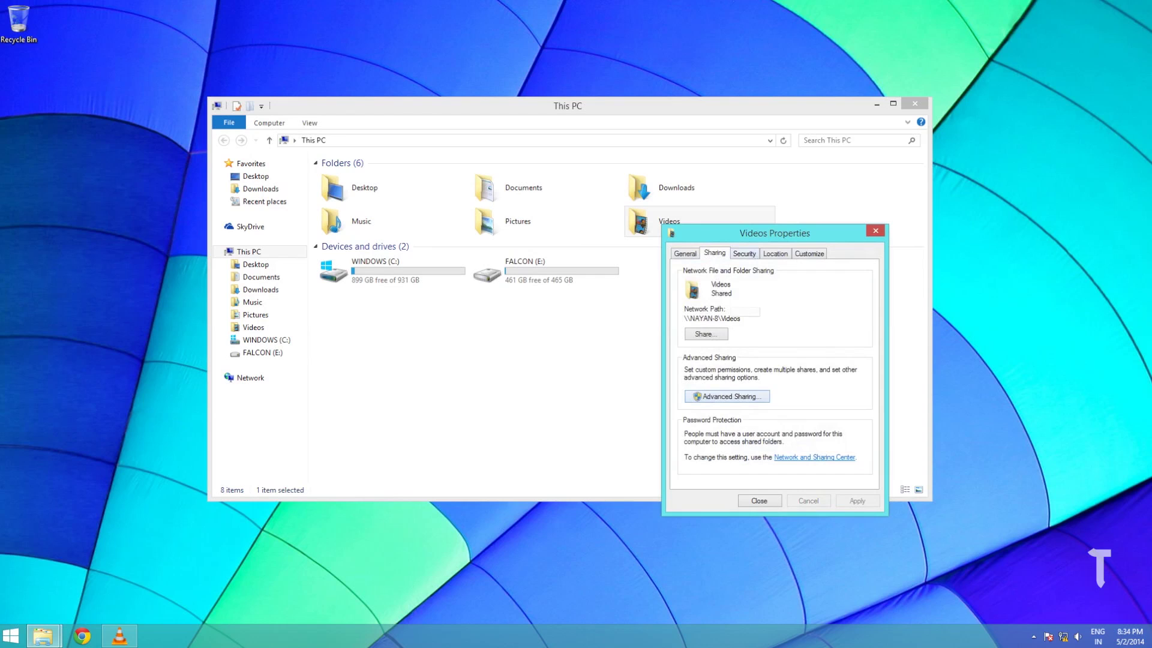
{"action": "key", "text": "ctrl+Tab"}
{"action": "left_click", "coordinate": [709, 310]}
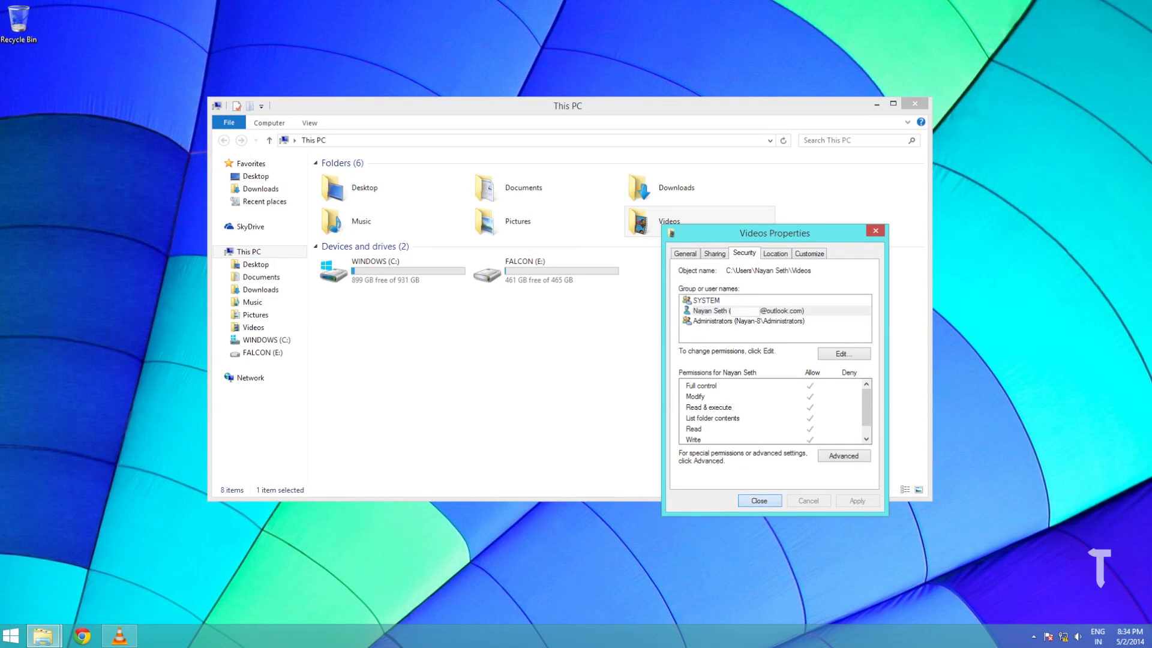
{"action": "key", "text": "Escape"}
Turn on advanced sharing for the FALCON (E:) drive with share name FALCON
{"action": "left_click", "coordinate": [546, 271]}
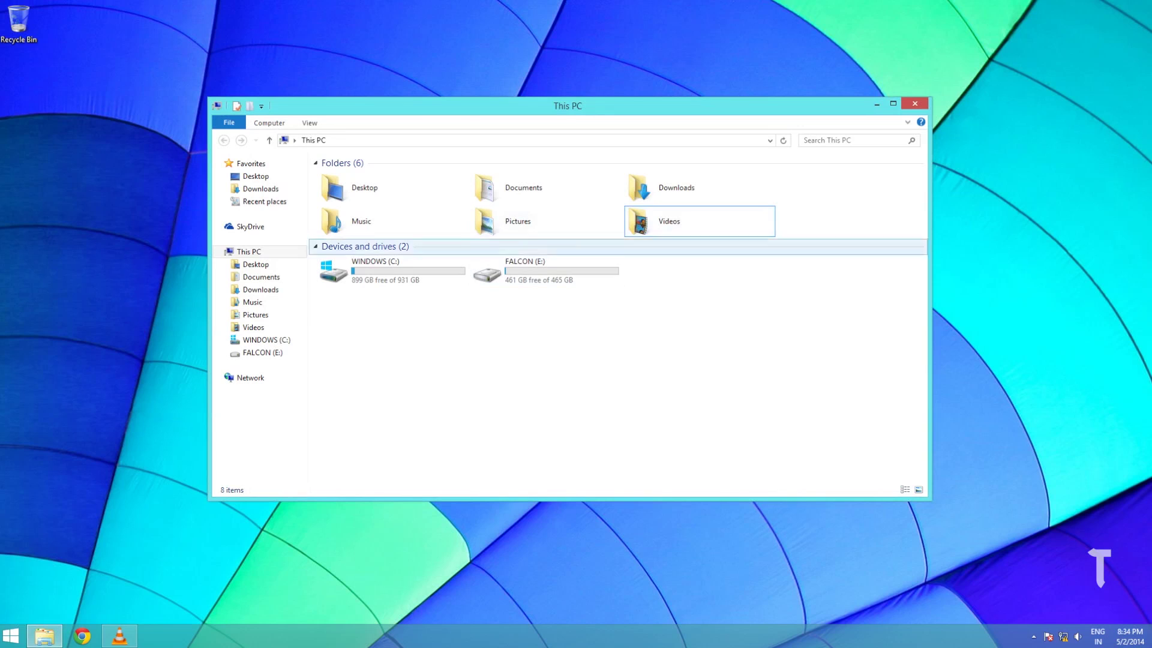
{"action": "right_click", "coordinate": [514, 279]}
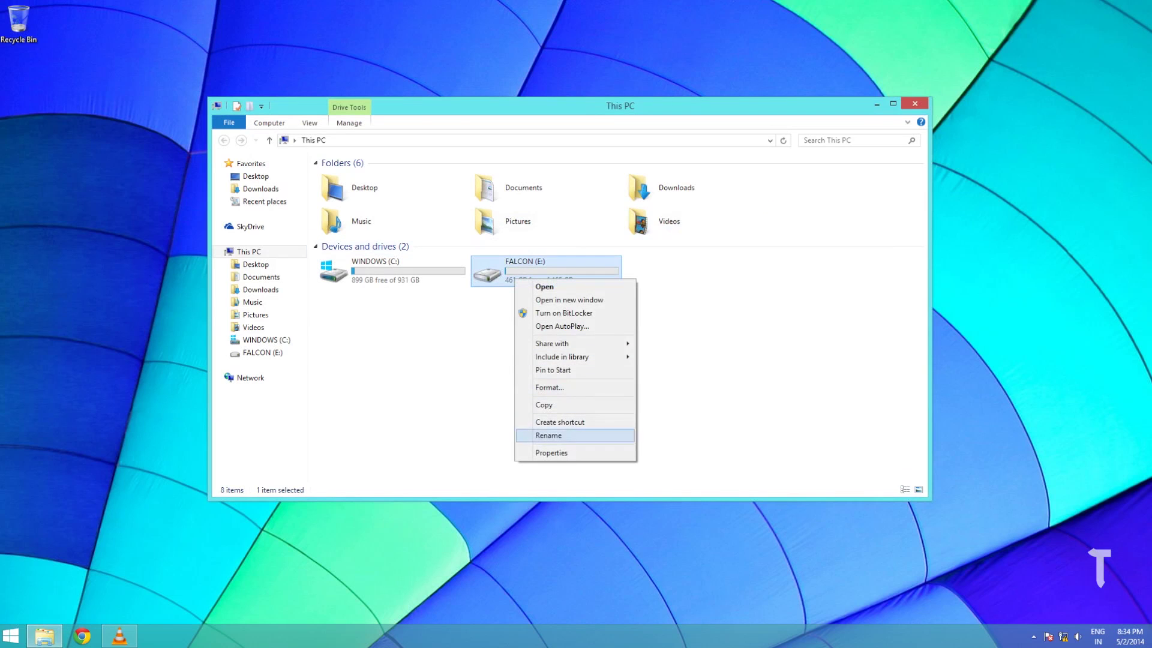
{"action": "left_click", "coordinate": [558, 454]}
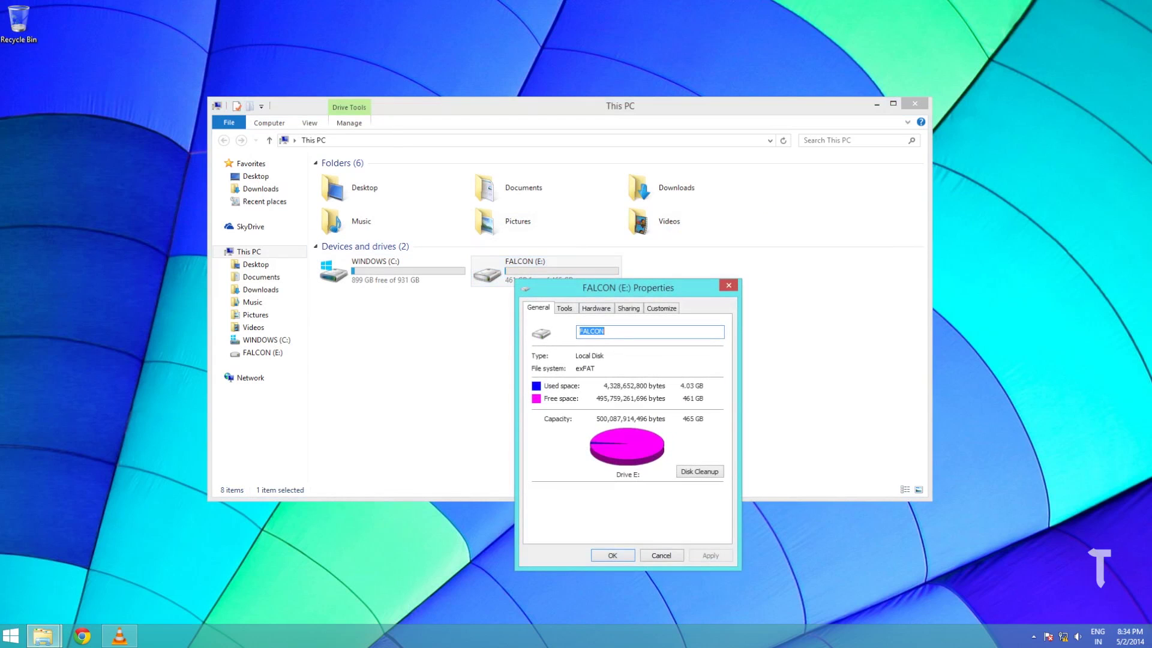
{"action": "left_click", "coordinate": [628, 308]}
{"action": "left_click", "coordinate": [580, 451]}
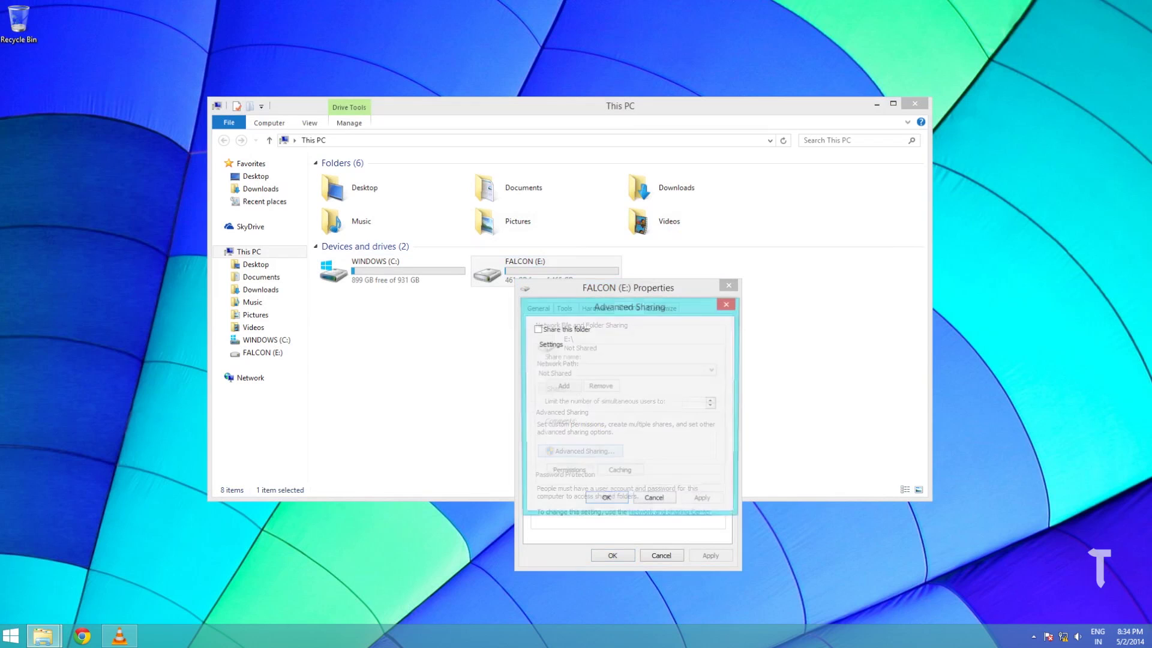
{"action": "key", "text": "space"}
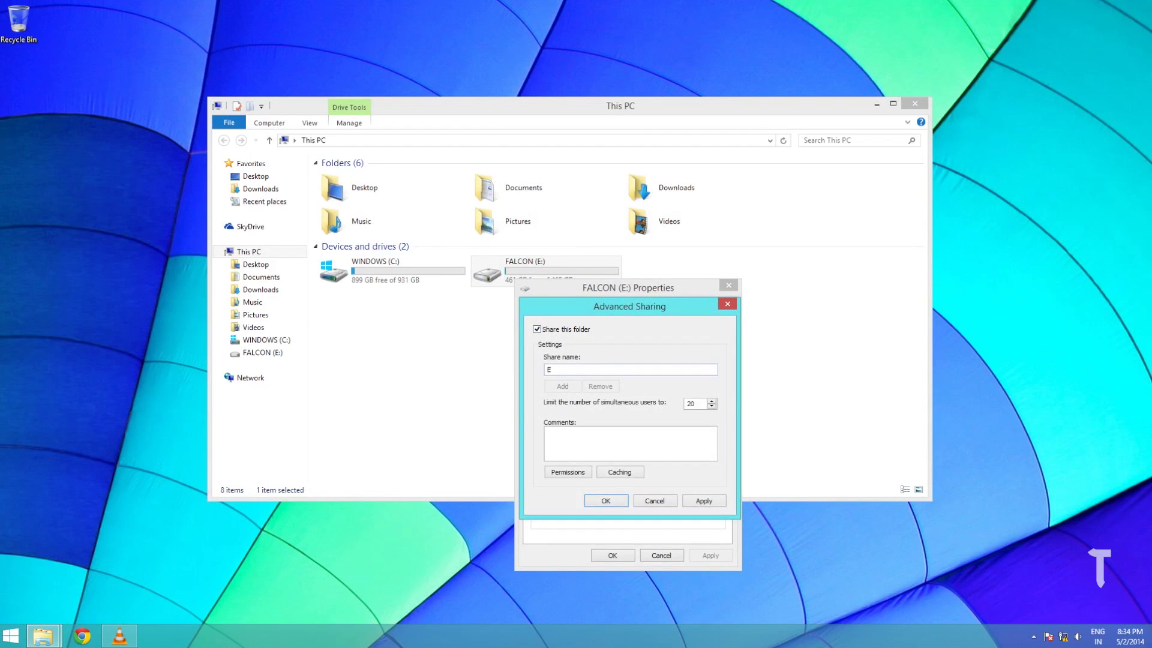
{"action": "key", "text": "Tab"}
{"action": "type", "text": "FALCON"}
Add the user account to the FALCON share permissions
{"action": "key", "text": "alt+p"}
{"action": "key", "text": "alt+d"}
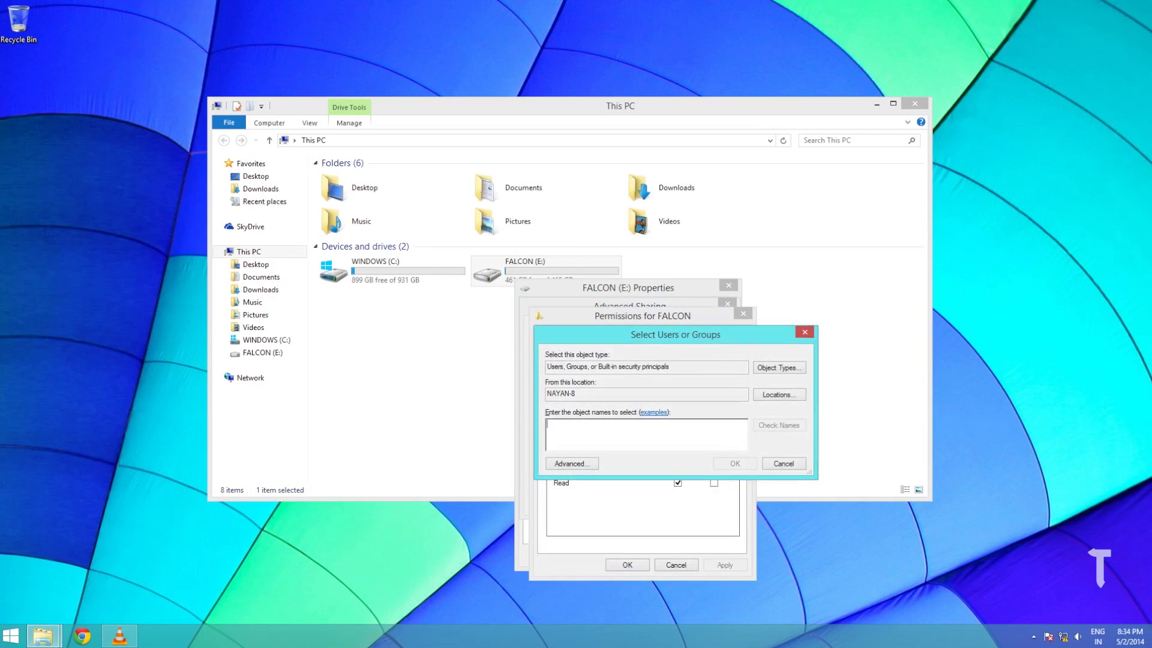
{"action": "type", "text": "Nayan Seth"}
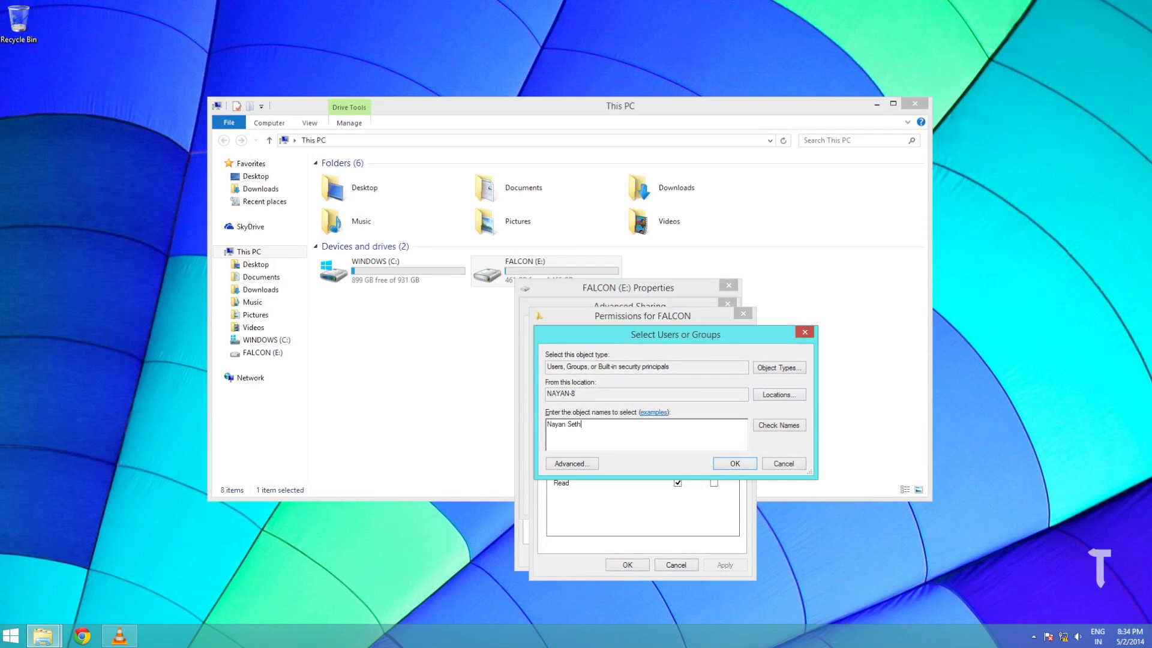
{"action": "key", "text": "alt+c"}
{"action": "key", "text": "Return"}
Give the user account Full Control on the FALCON share, apply, and close both dialogs
{"action": "key", "text": "Tab"}
{"action": "key", "text": "Tab"}
{"action": "key", "text": "Down"}
{"action": "key", "text": "Up"}
{"action": "key", "text": "space"}
{"action": "key", "text": "shift+Tab"}
{"action": "key", "text": "shift+Tab"}
{"action": "key", "text": "shift+Tab"}
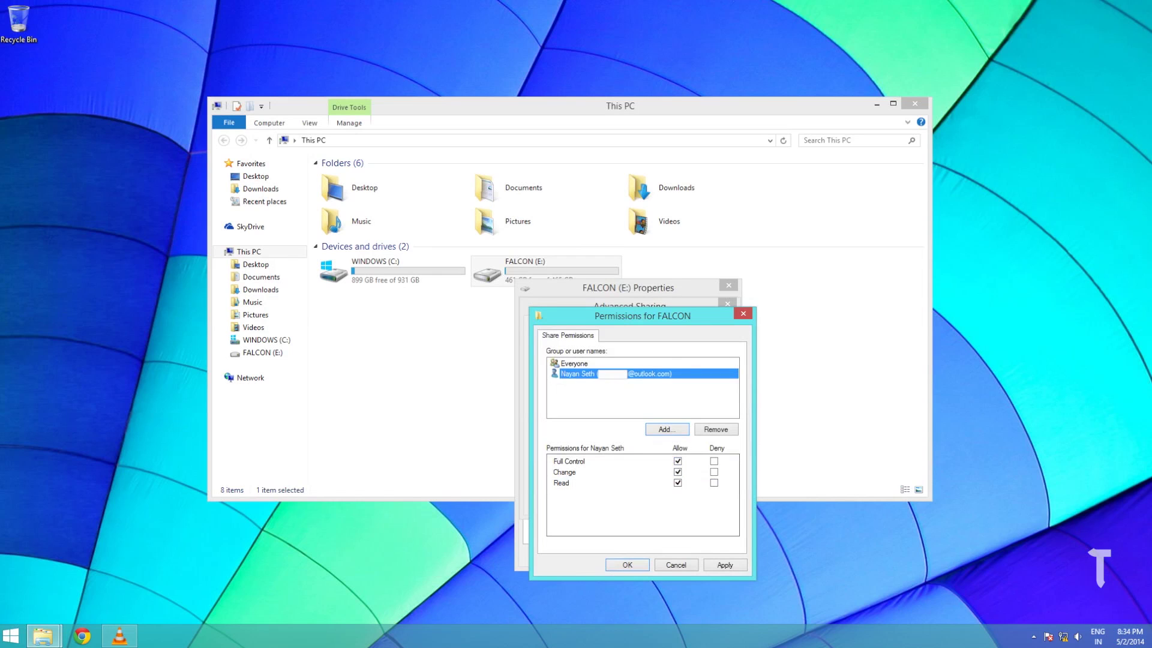
{"action": "key", "text": "alt+a"}
{"action": "key", "text": "Return"}
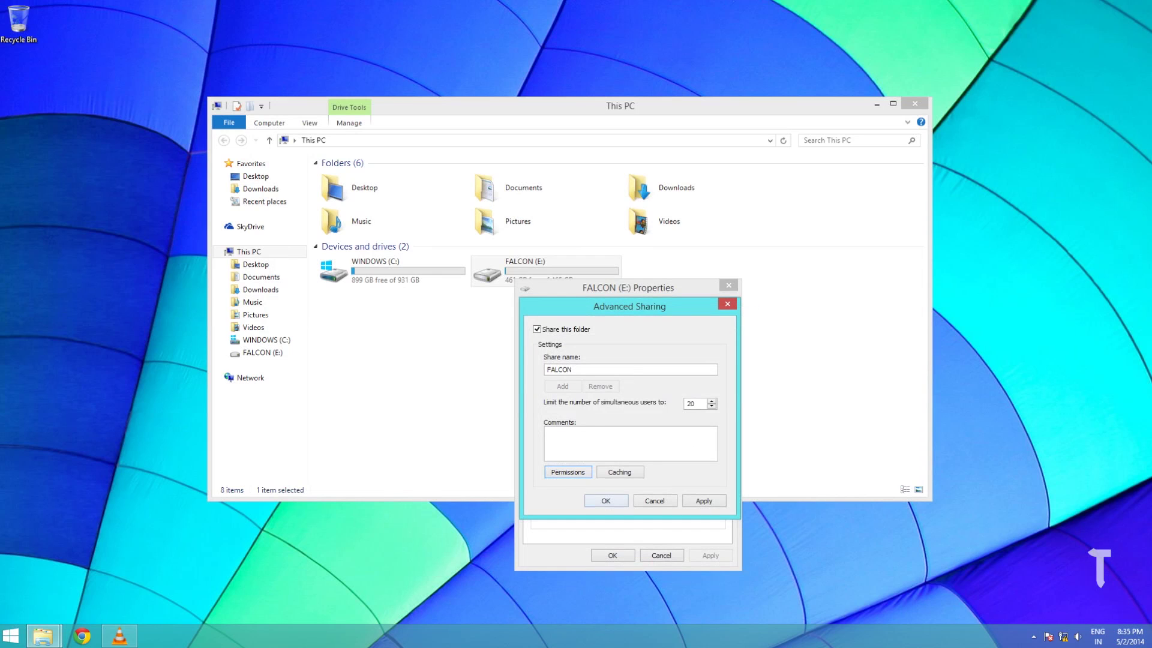
{"action": "key", "text": "Return"}
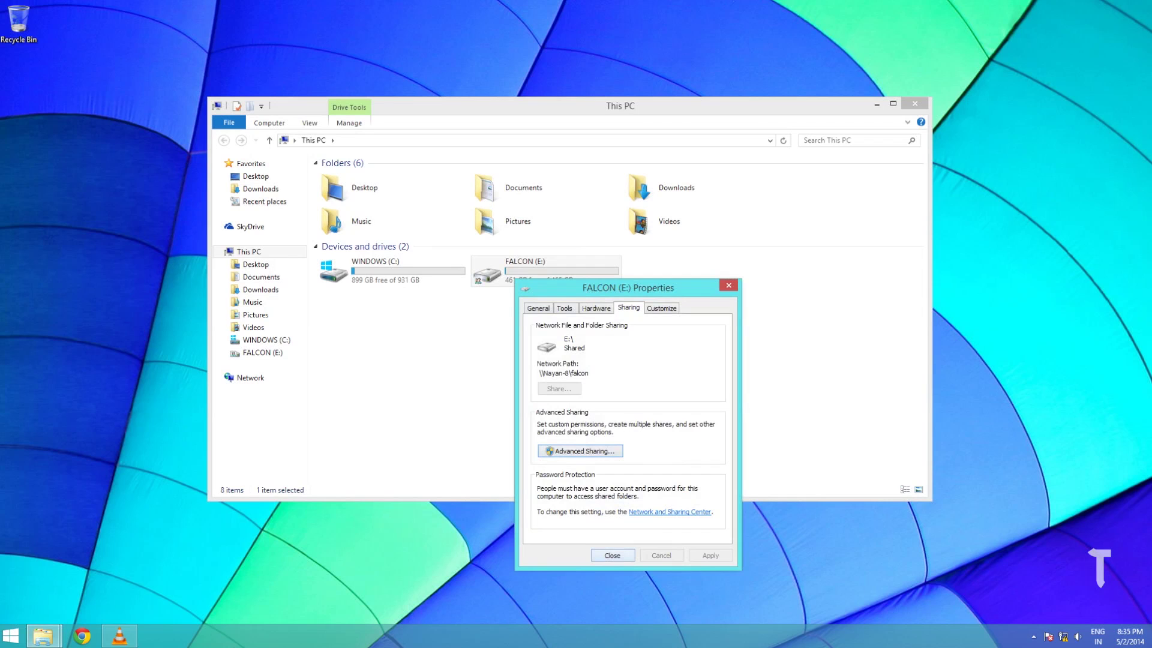
Close the drive's Properties window and look through Finder's preferences
{"action": "key", "text": "Return"}
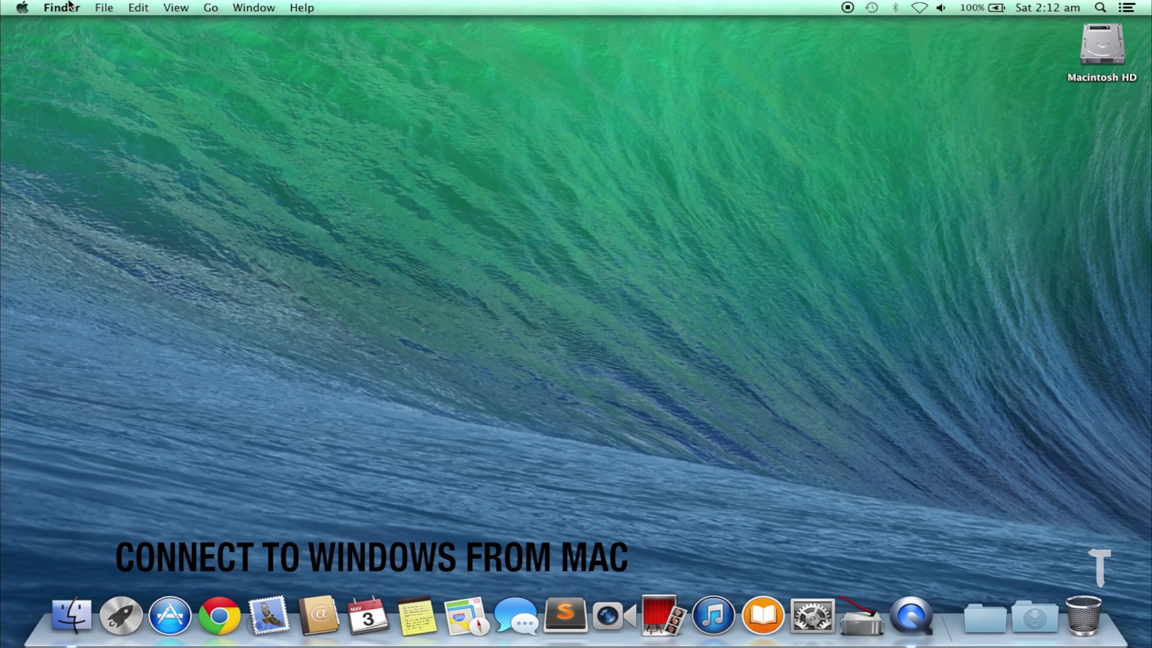
{"action": "left_click", "coordinate": [68, 7]}
{"action": "left_click", "coordinate": [78, 47]}
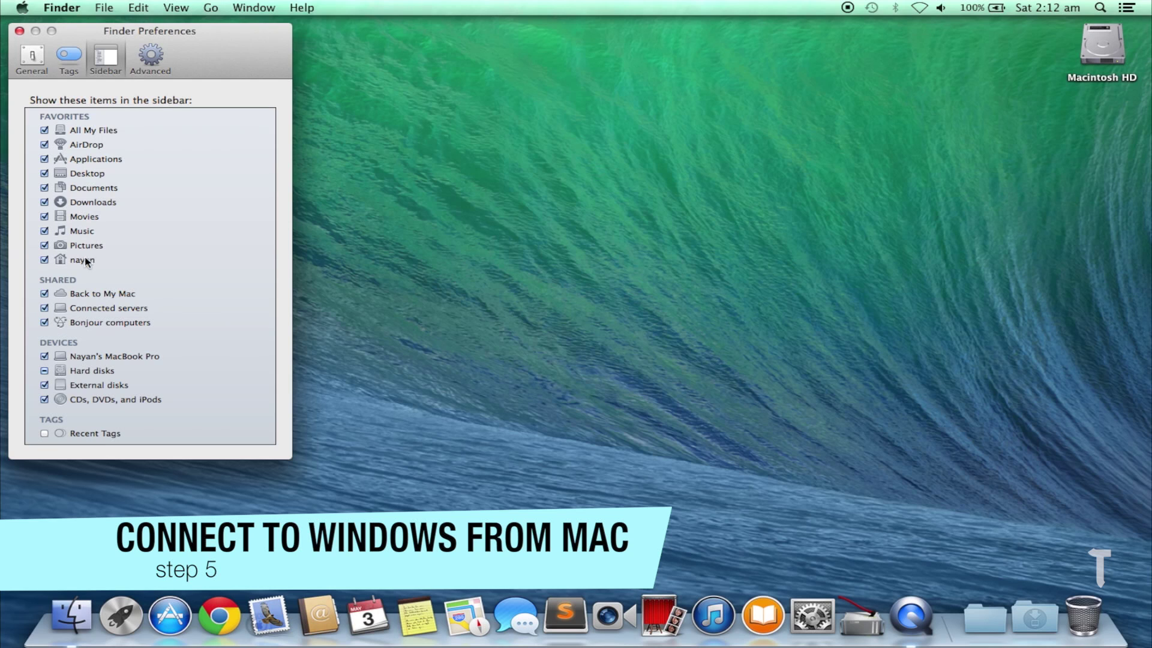
{"action": "left_click", "coordinate": [20, 31]}
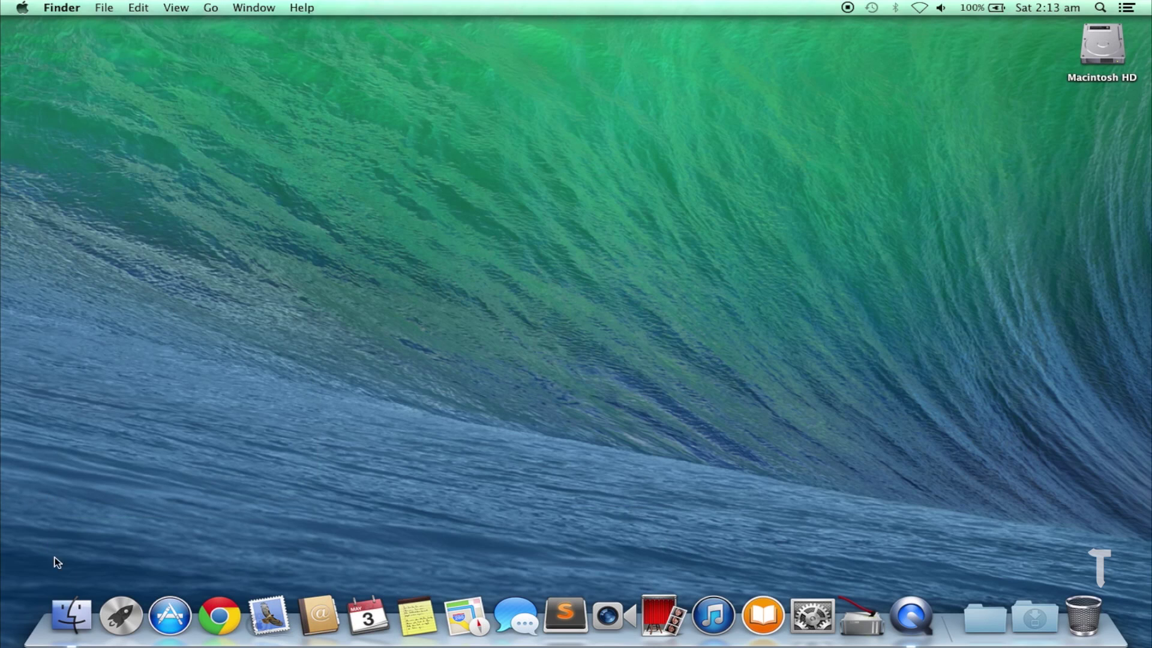
In a new Finder window, connect to nayan-8 and enter the account e-mail and password
{"action": "left_click", "coordinate": [74, 598]}
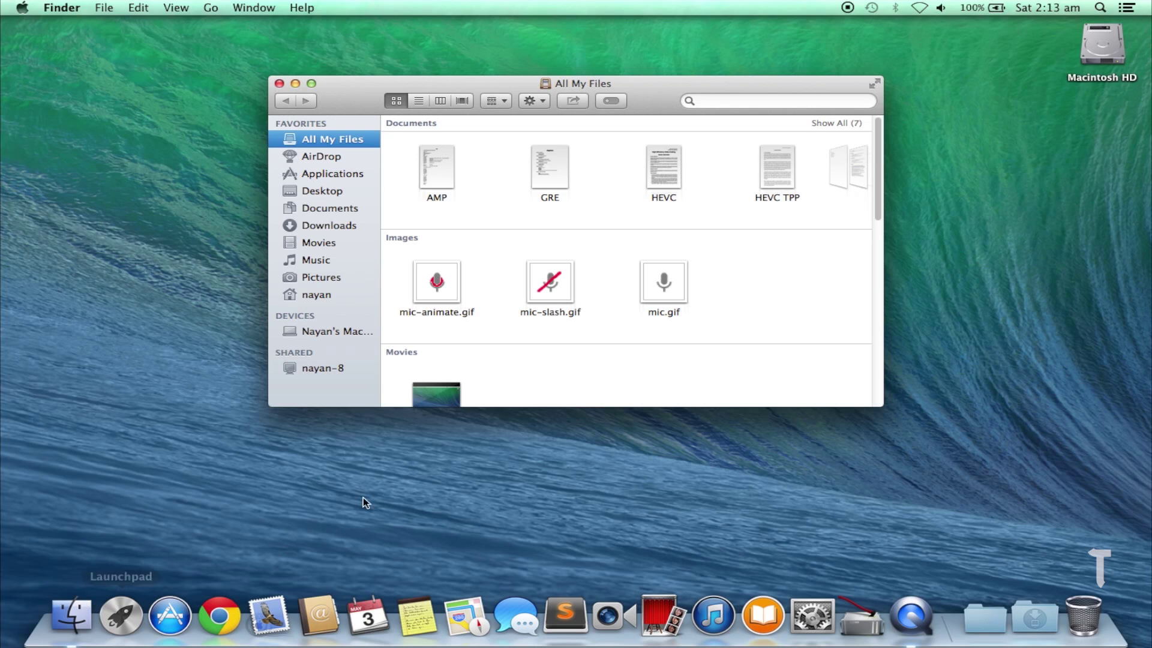
{"action": "left_click", "coordinate": [327, 368]}
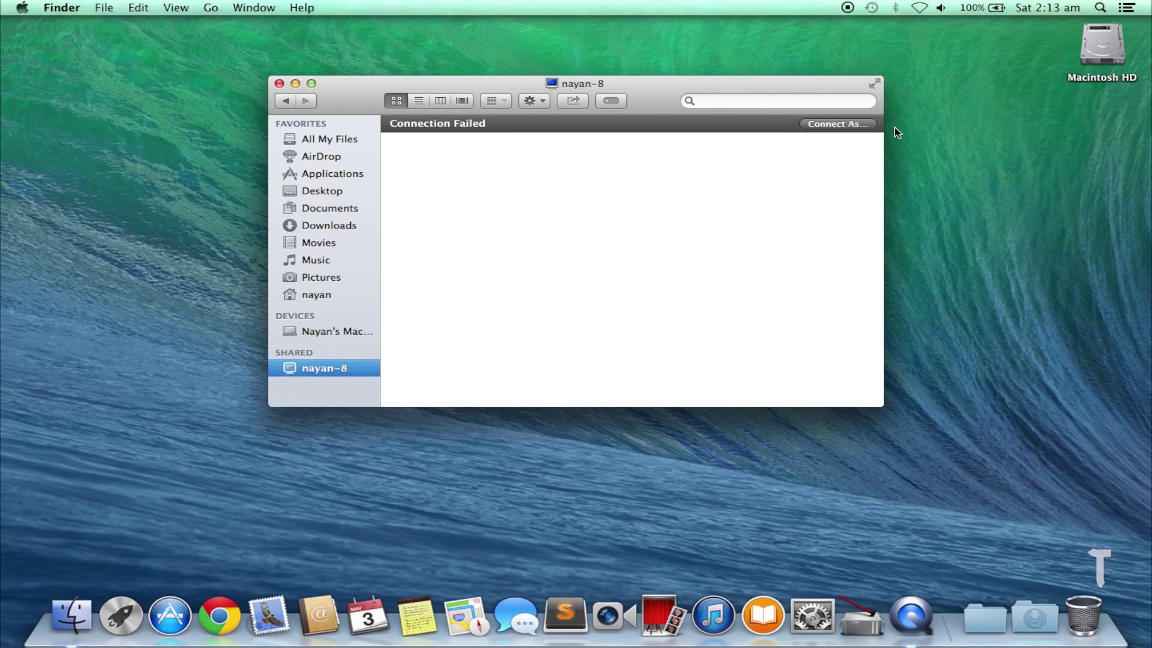
{"action": "left_click", "coordinate": [842, 126]}
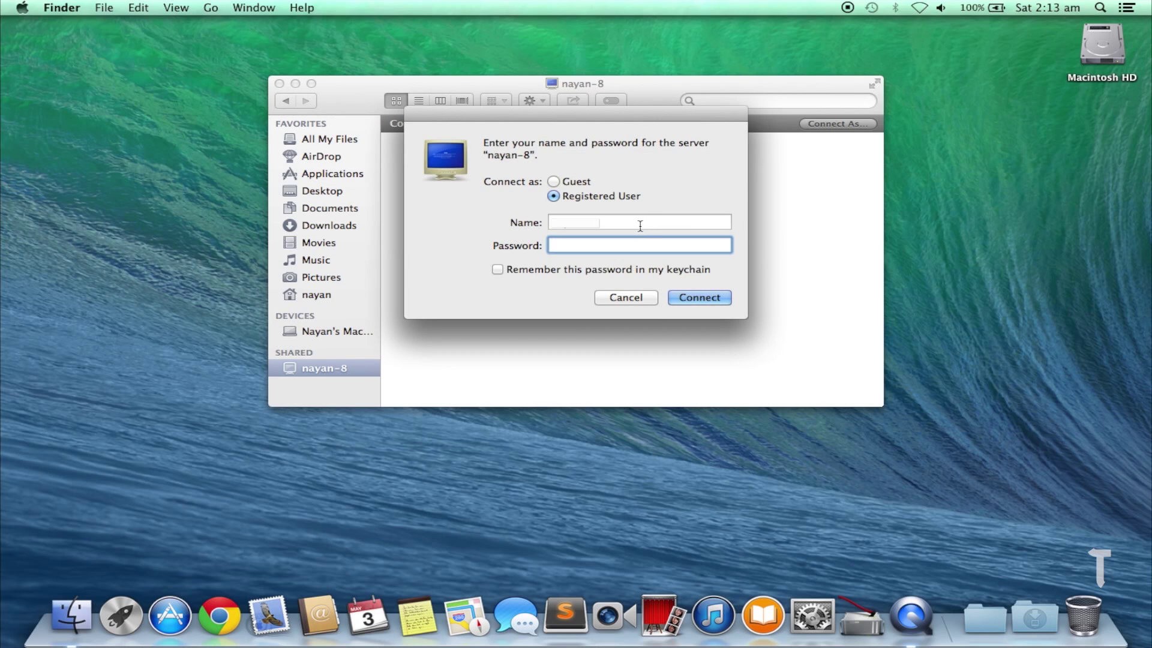
{"action": "left_click", "coordinate": [640, 225]}
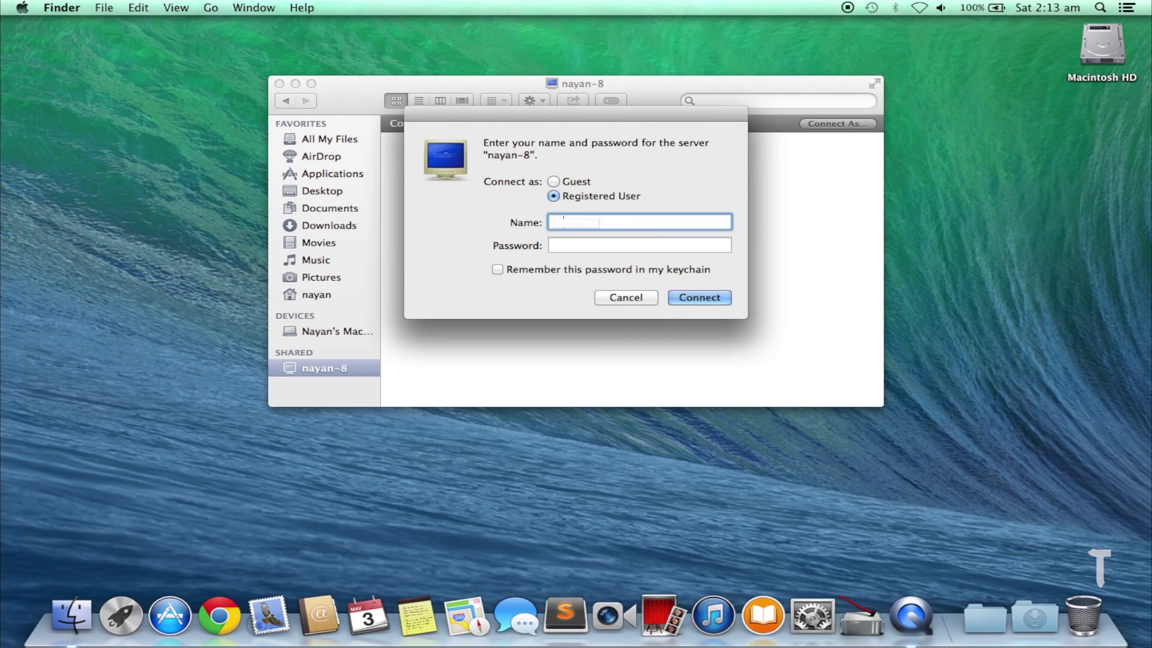
{"action": "type", "text": "n@"}
{"action": "type", "text": "outlook.com"}
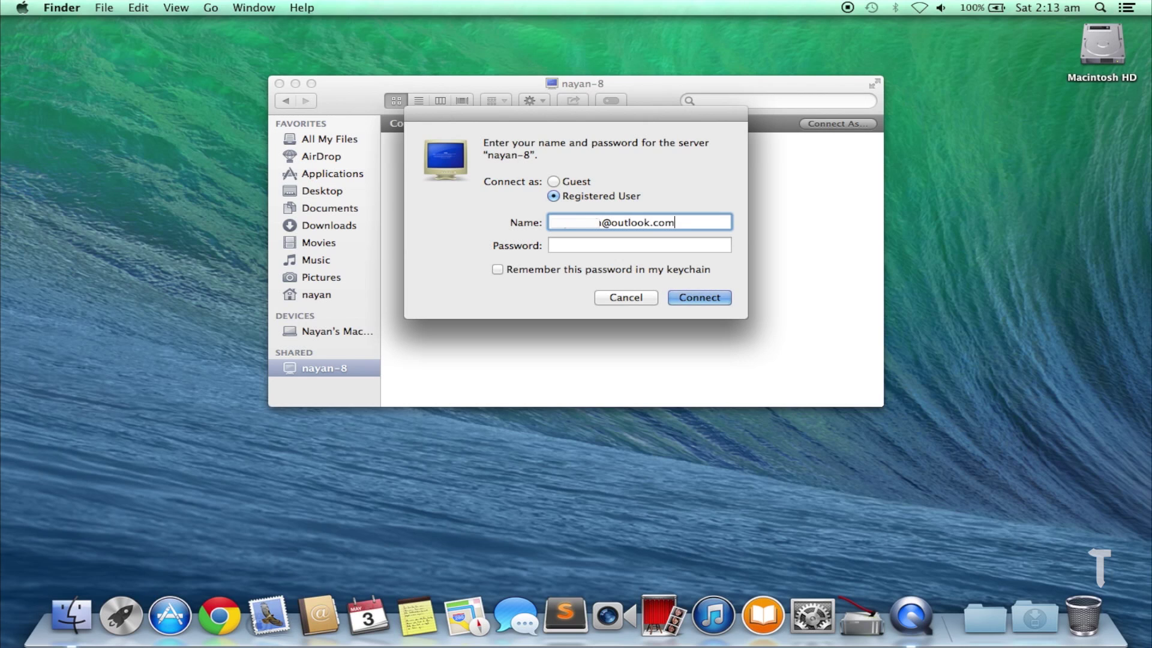
{"action": "key", "text": "Tab"}
{"action": "type", "text": "••••••••••"}
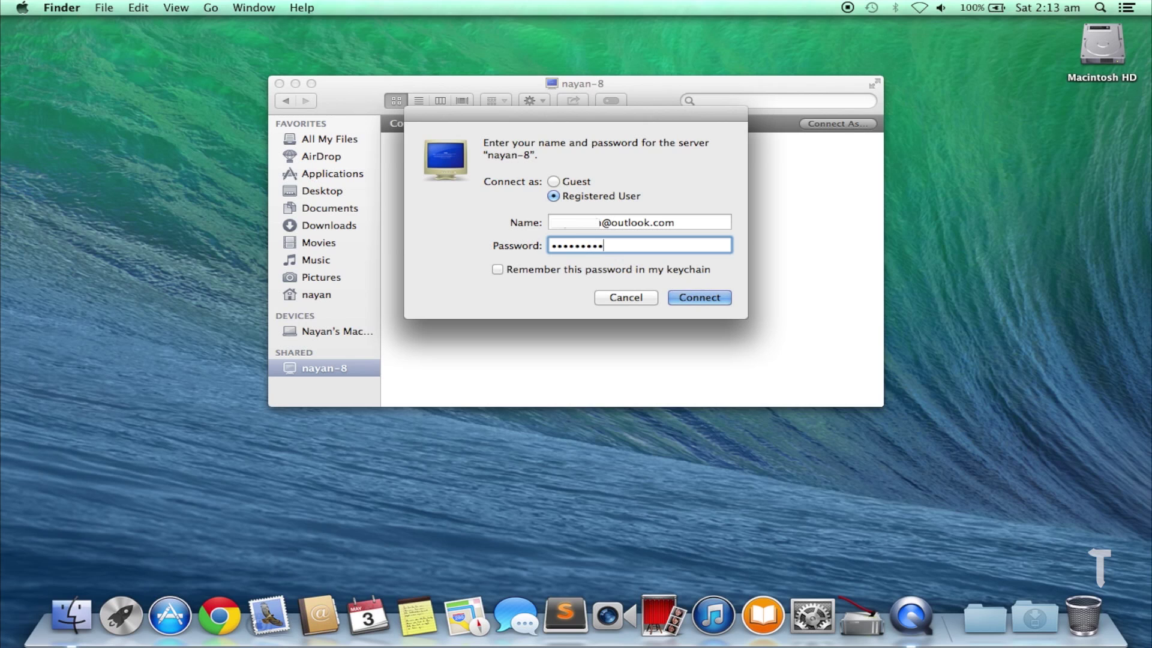
{"action": "type", "text": "••••"}
Sign in to nayan-8 and open its shared FALCON and Videos folders
{"action": "key", "text": "Return"}
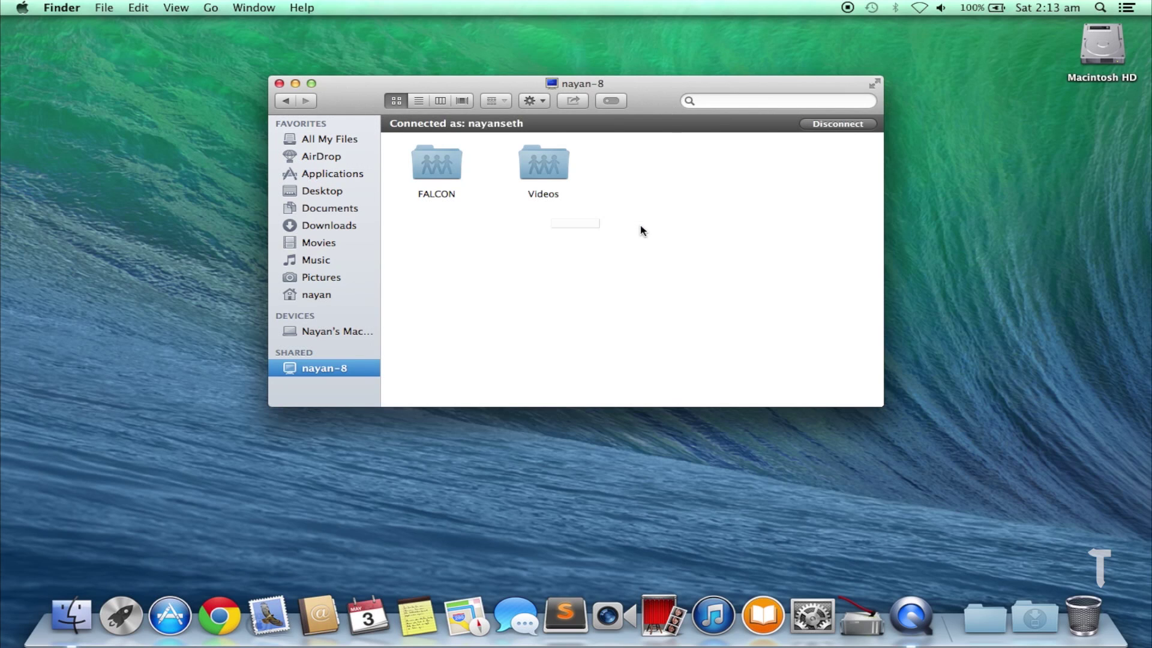
{"action": "double_click", "coordinate": [438, 174]}
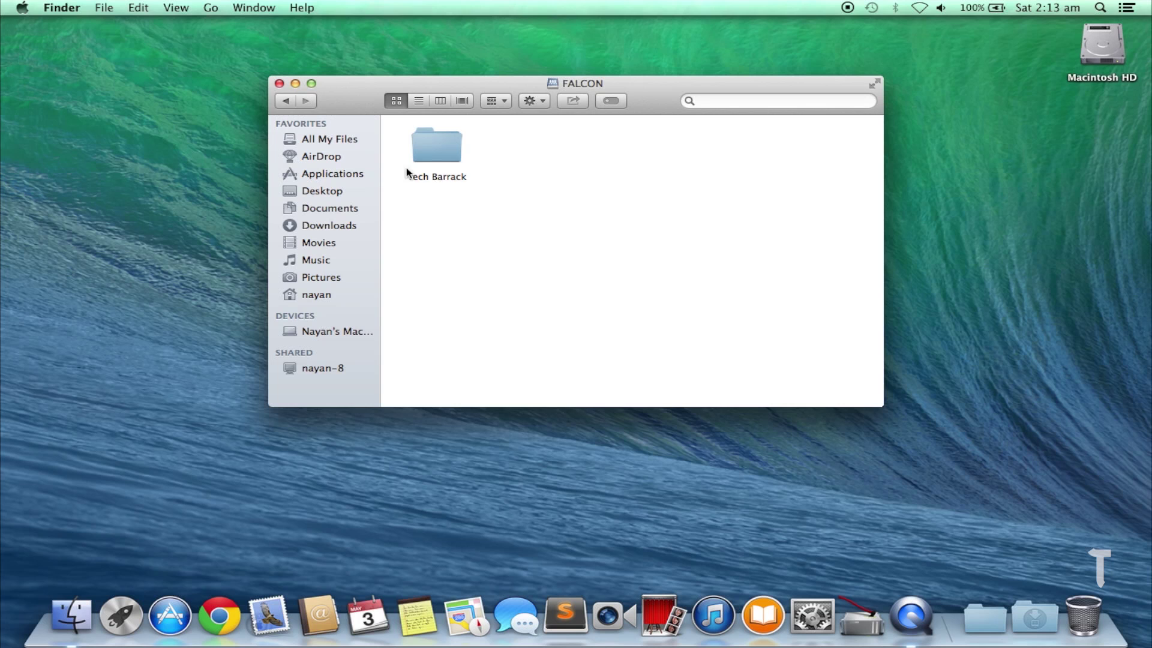
{"action": "left_click", "coordinate": [286, 100]}
{"action": "double_click", "coordinate": [547, 161]}
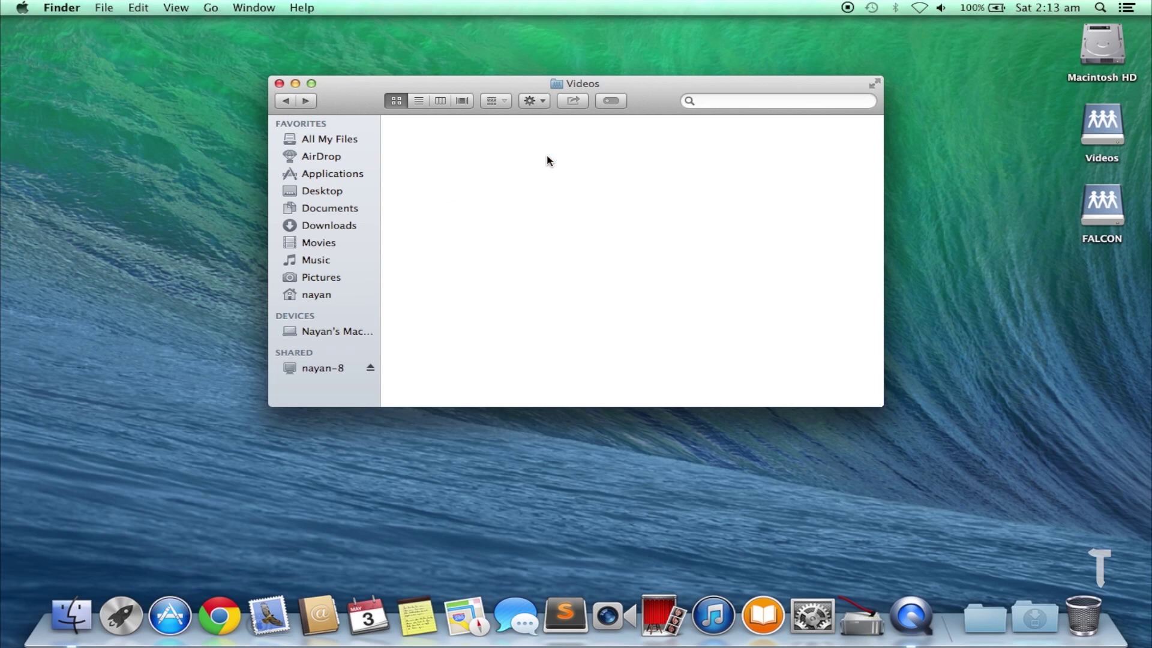
{"action": "left_click", "coordinate": [279, 84]}
Drag the four videos from the Videos volume and Tech Barrack from FALCON onto the desktop
{"action": "left_click", "coordinate": [1104, 129]}
{"action": "double_click", "coordinate": [1106, 138]}
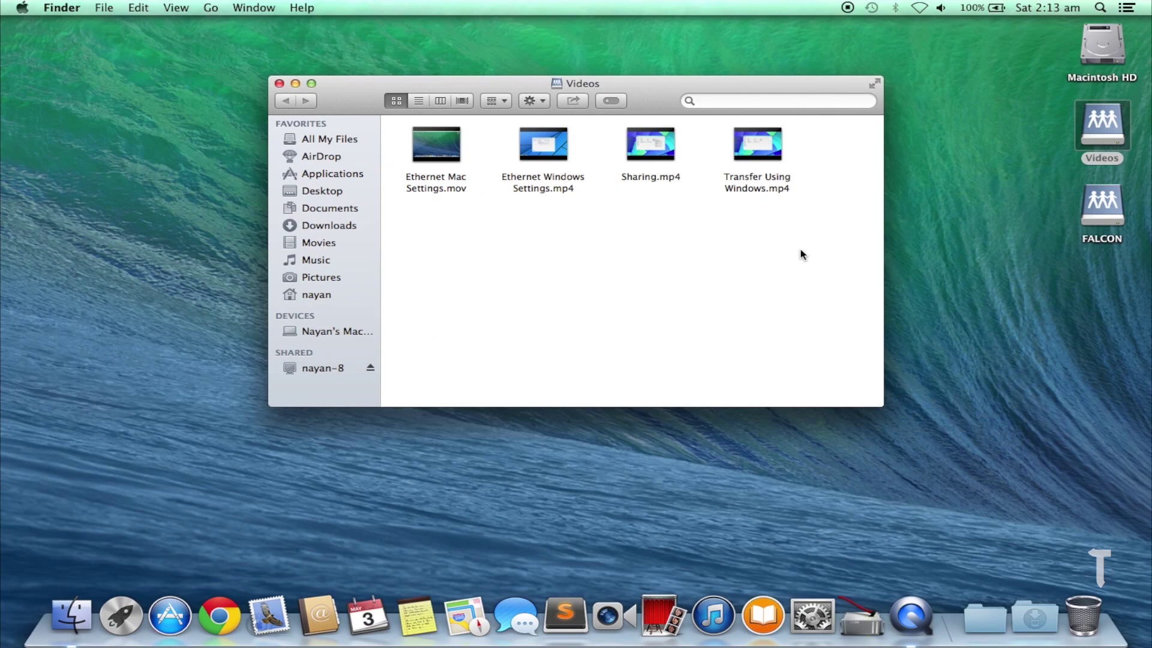
{"action": "left_click_drag", "start_coordinate": [803, 254], "coordinate": [398, 138]}
{"action": "left_click_drag", "start_coordinate": [412, 188], "coordinate": [513, 510]}
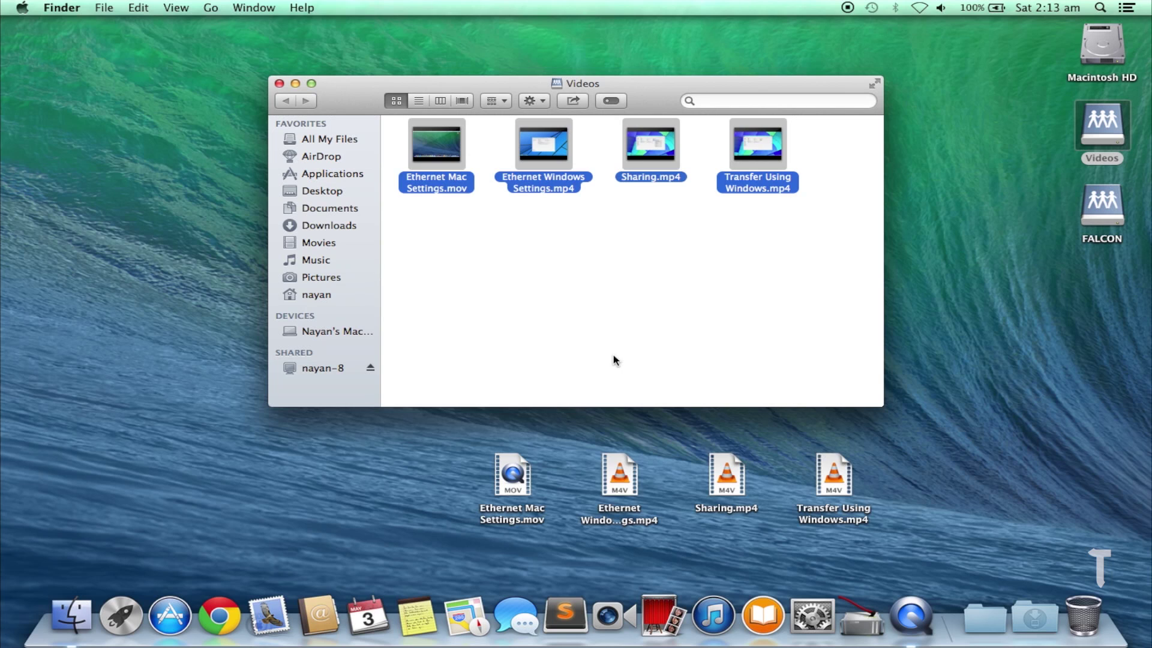
{"action": "left_click", "coordinate": [613, 355]}
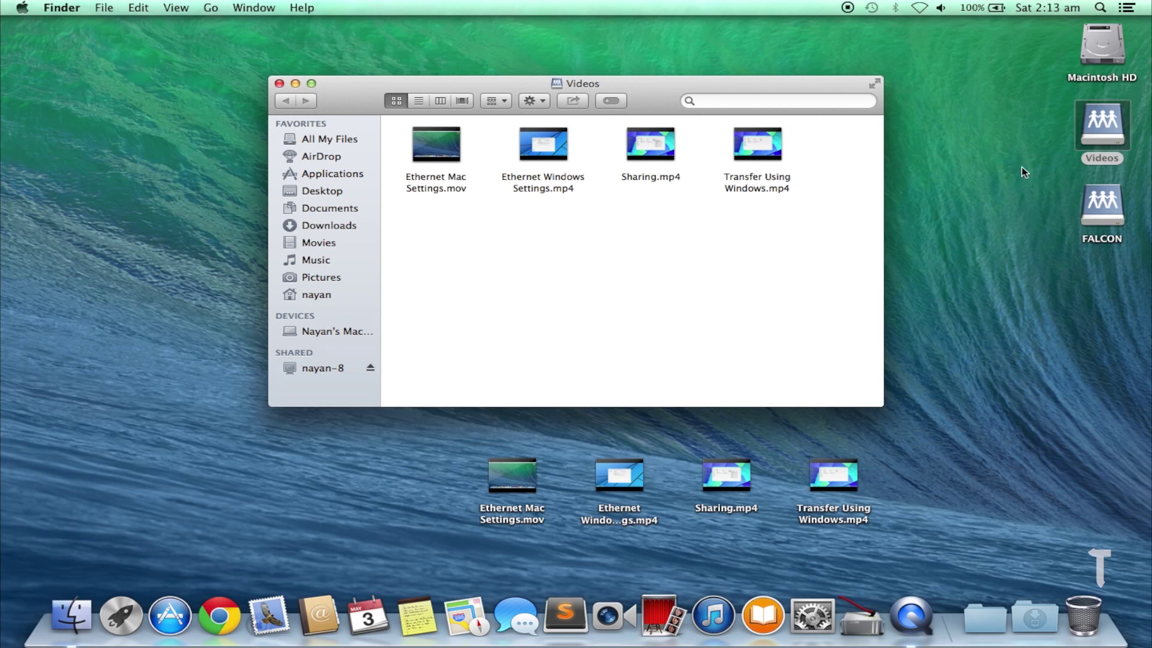
{"action": "double_click", "coordinate": [1102, 206]}
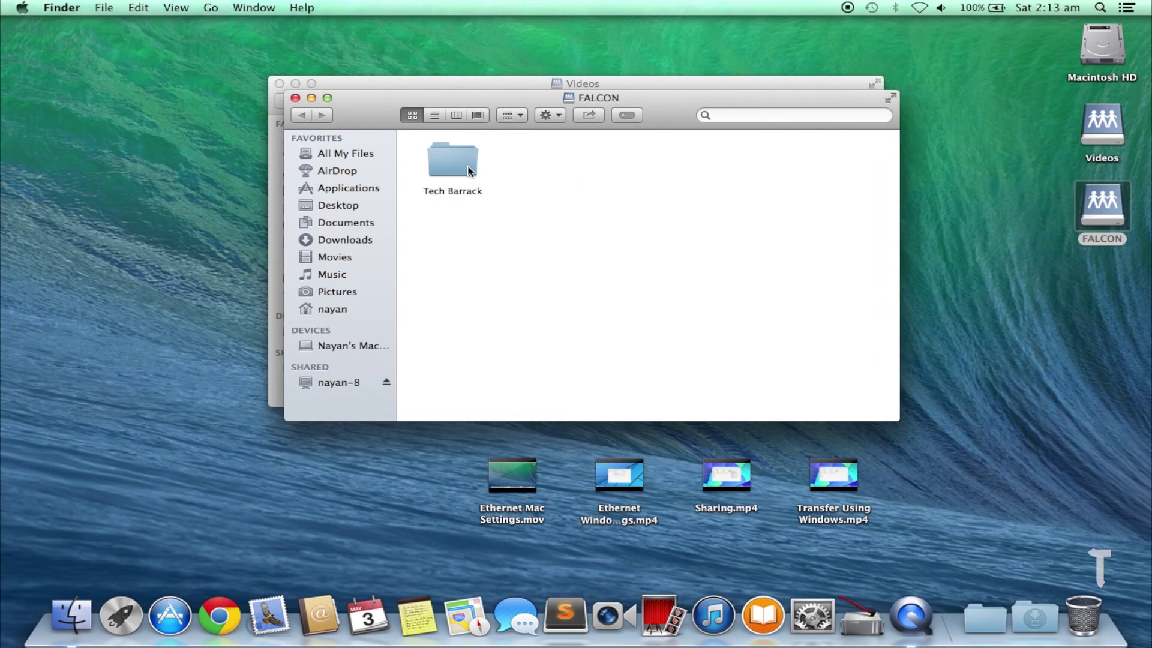
{"action": "left_click_drag", "start_coordinate": [469, 170], "coordinate": [1011, 367]}
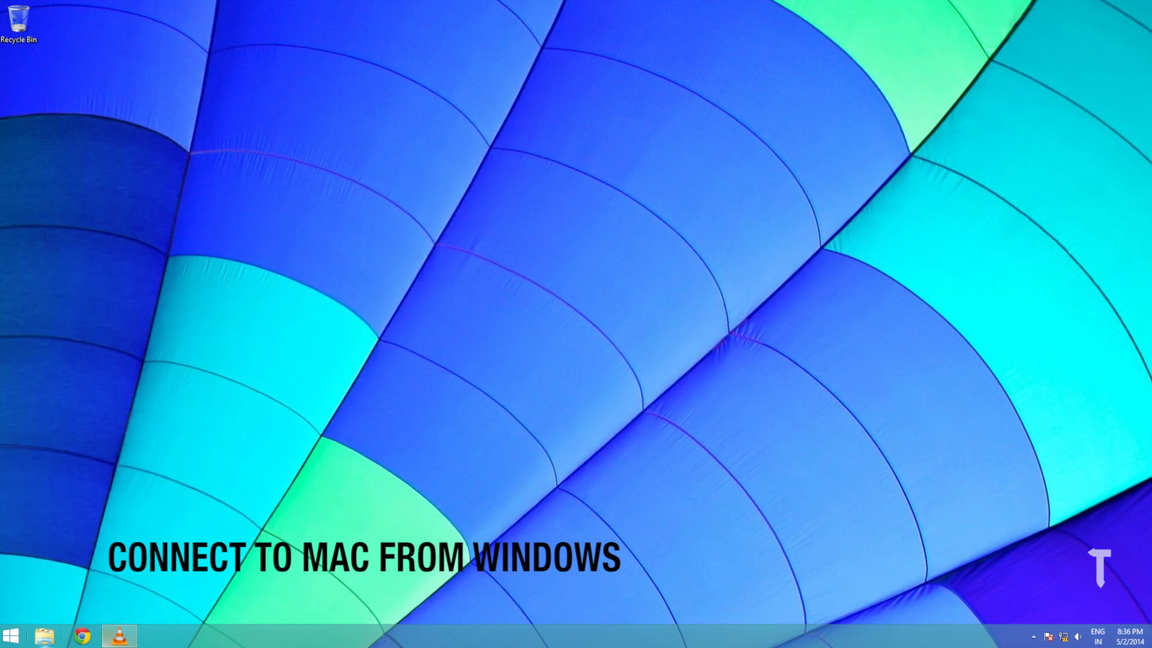
Refresh the Network view, then log in to MACBOOKPRO-A906 with the Mac user name and password
{"action": "key", "text": "super+e"}
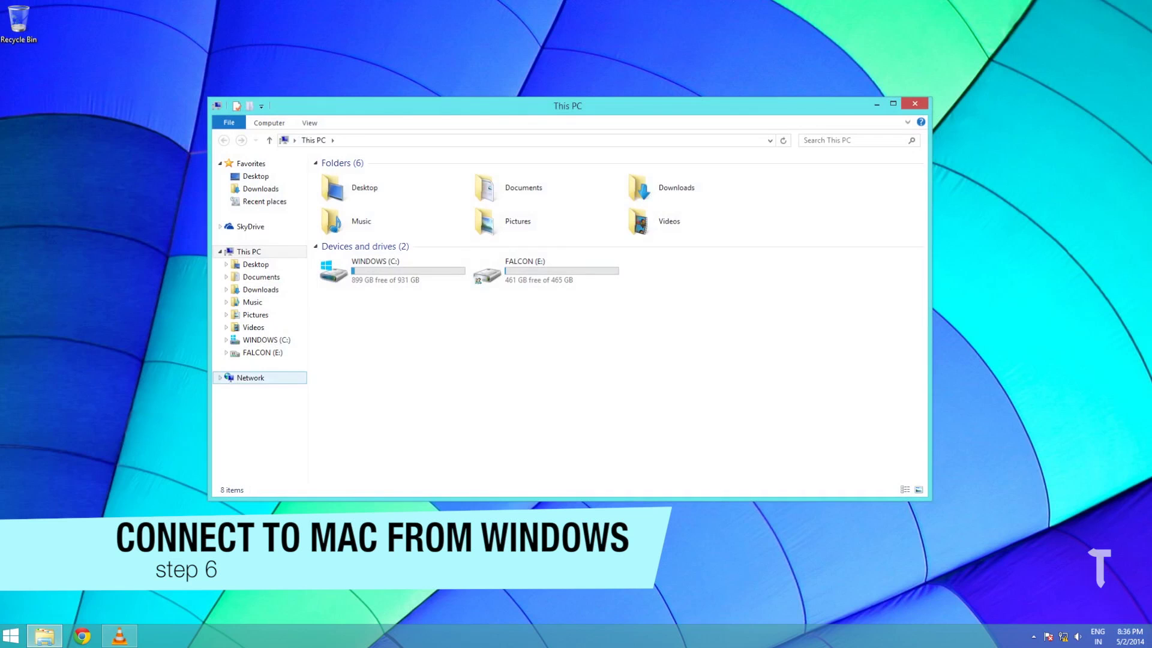
{"action": "left_click", "coordinate": [251, 377]}
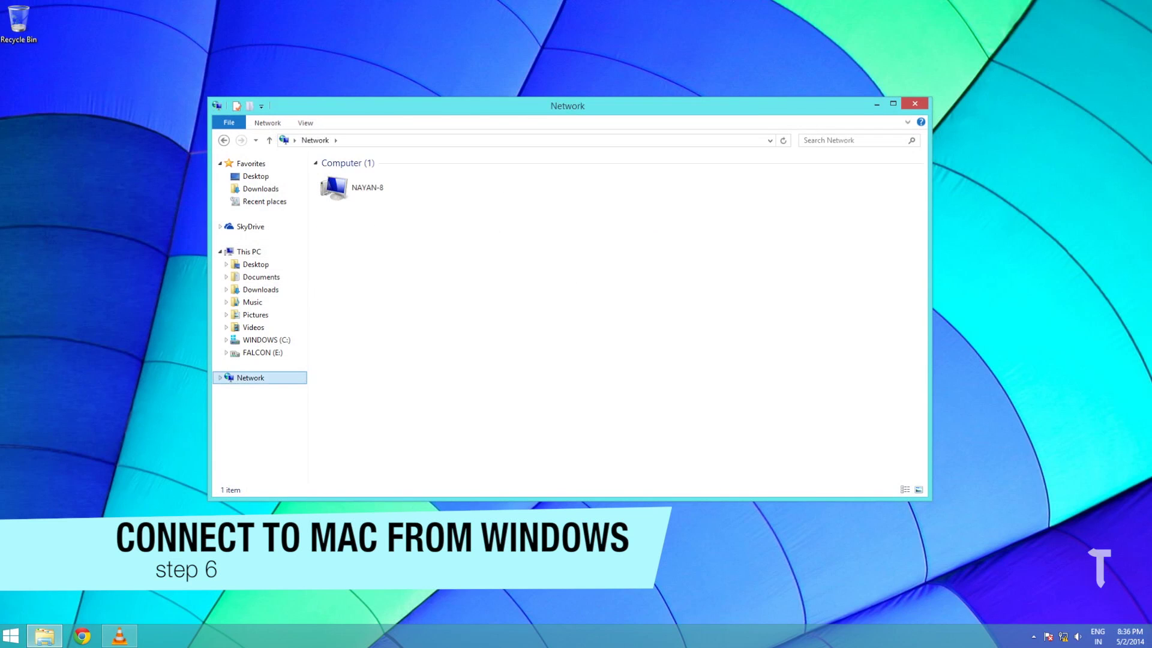
{"action": "right_click", "coordinate": [404, 308]}
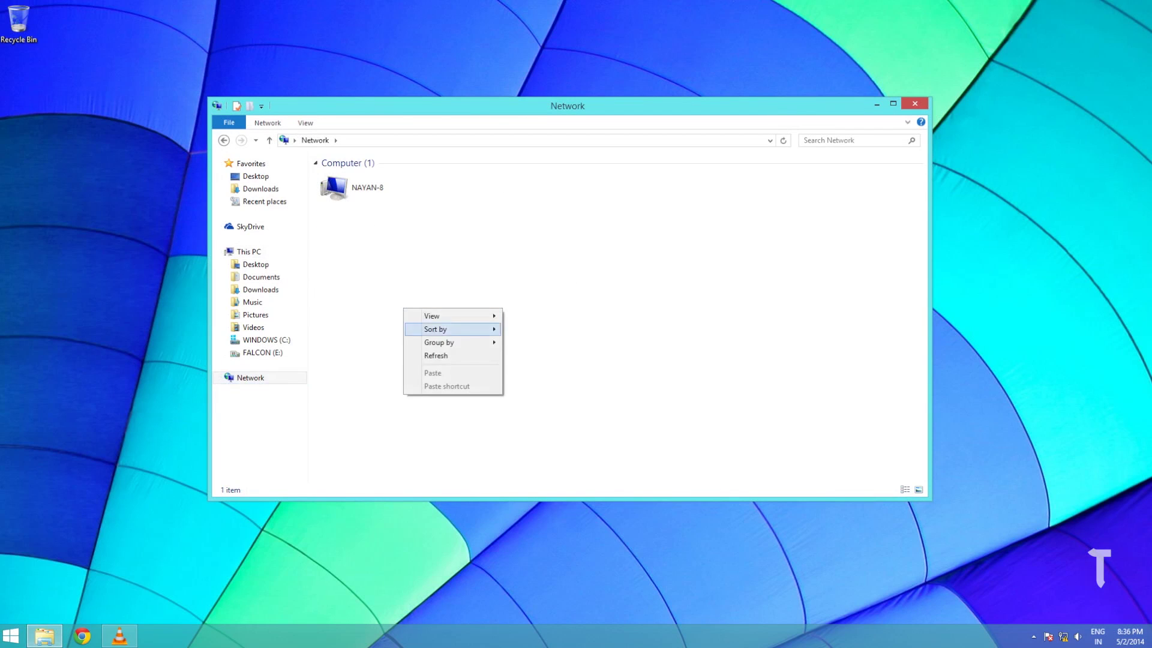
{"action": "left_click", "coordinate": [436, 356]}
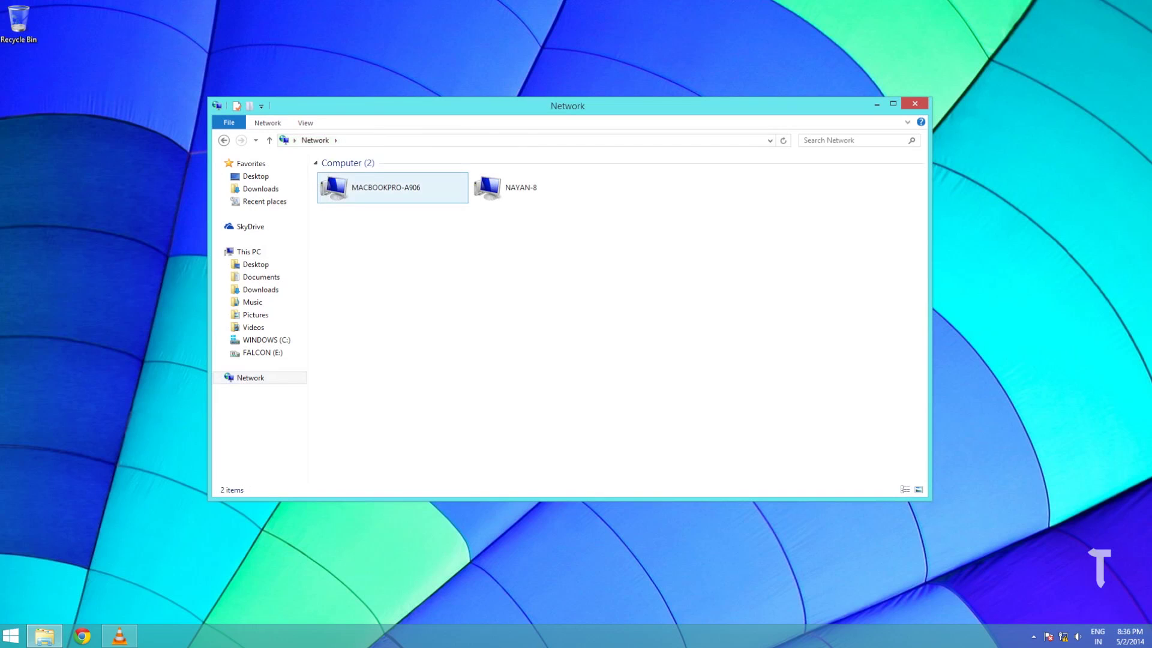
{"action": "double_click", "coordinate": [393, 188]}
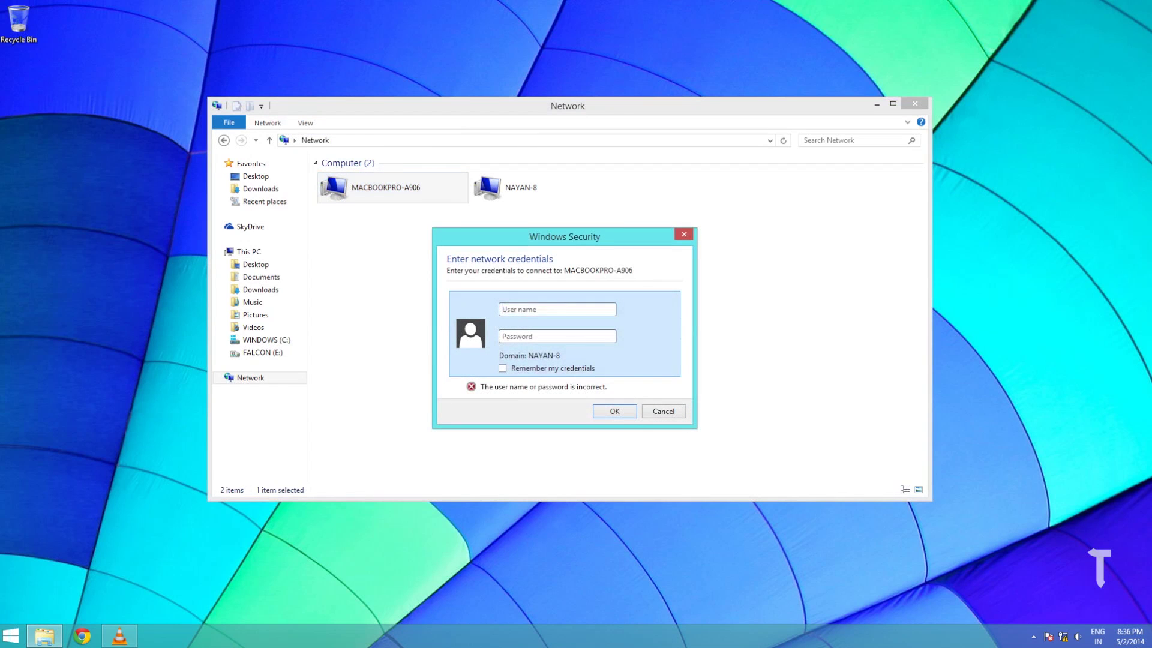
{"action": "type", "text": "Nayan Seth"}
{"action": "key", "text": "Tab"}
{"action": "type", "text": "n***********"}
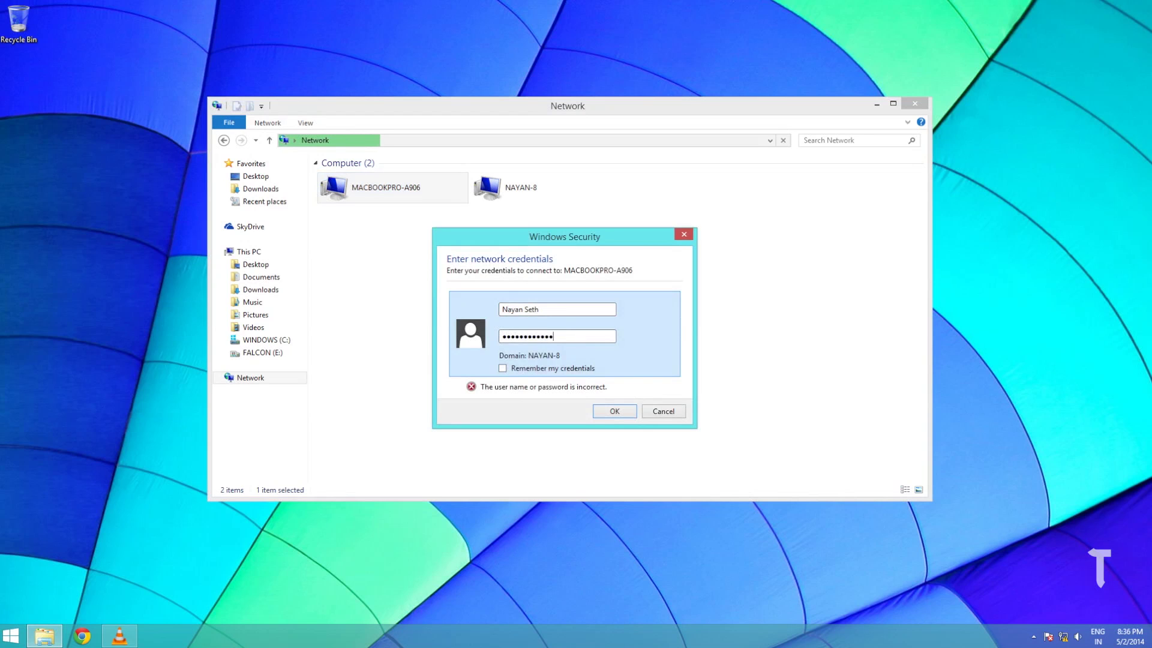
{"action": "type", "text": "**"}
{"action": "key", "text": "Return"}
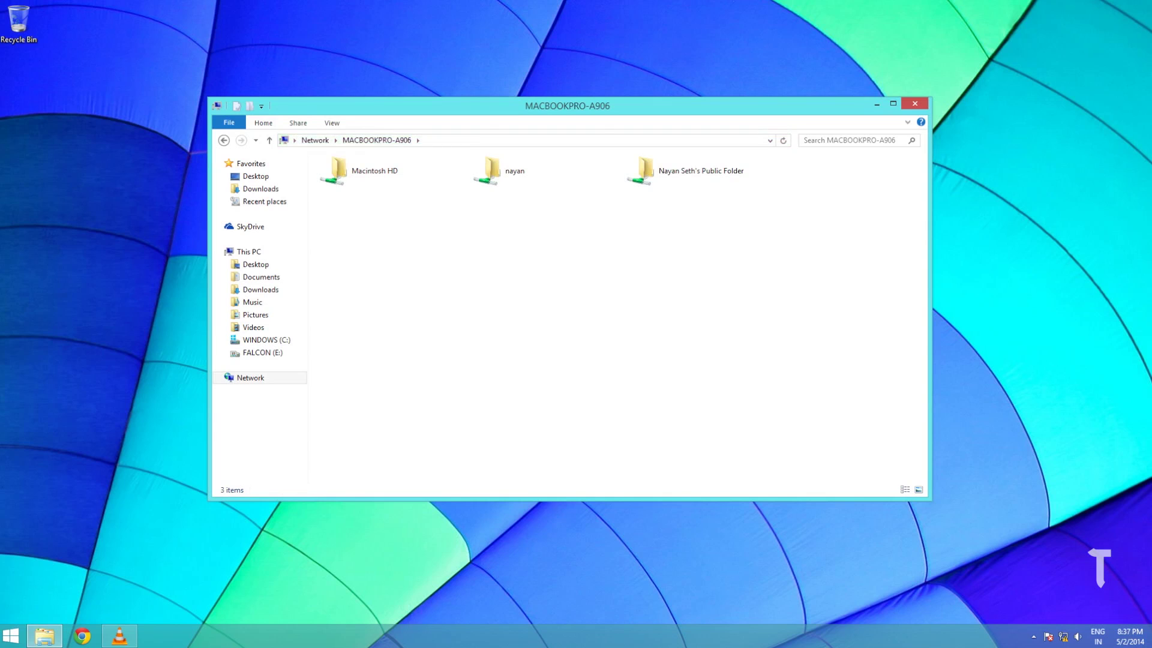
In the Mac home folder's Desktop, select the four videos plus the Tech Barrack folder for copying
{"action": "double_click", "coordinate": [492, 171]}
{"action": "double_click", "coordinate": [345, 226]}
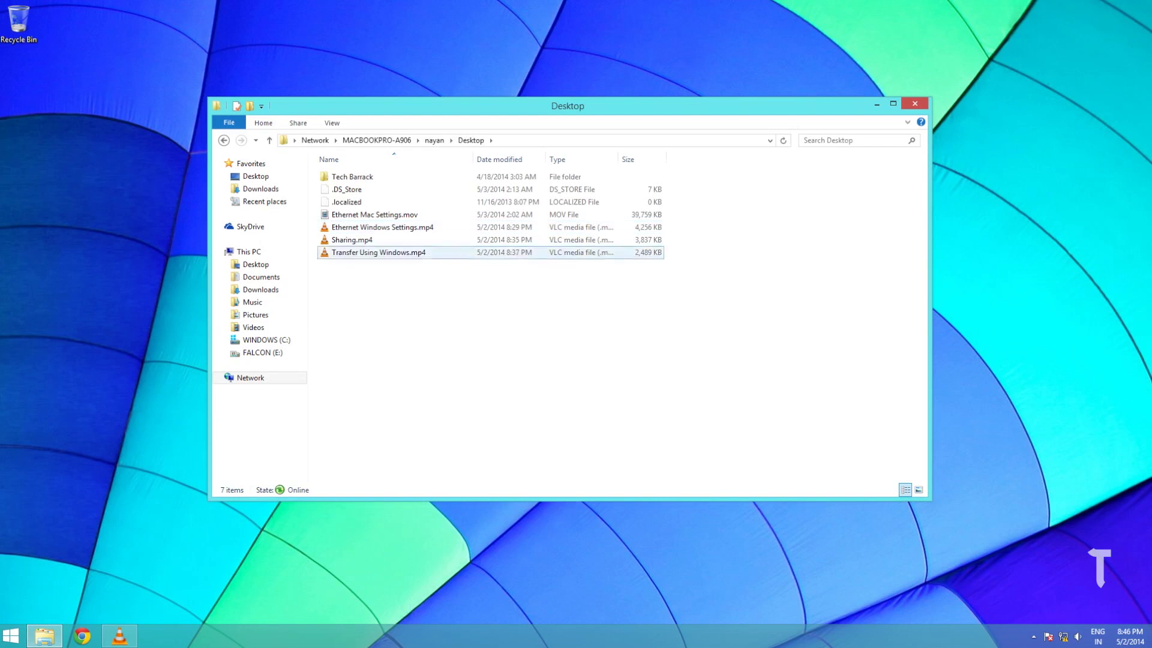
{"action": "left_click_drag", "start_coordinate": [425, 315], "coordinate": [390, 174]}
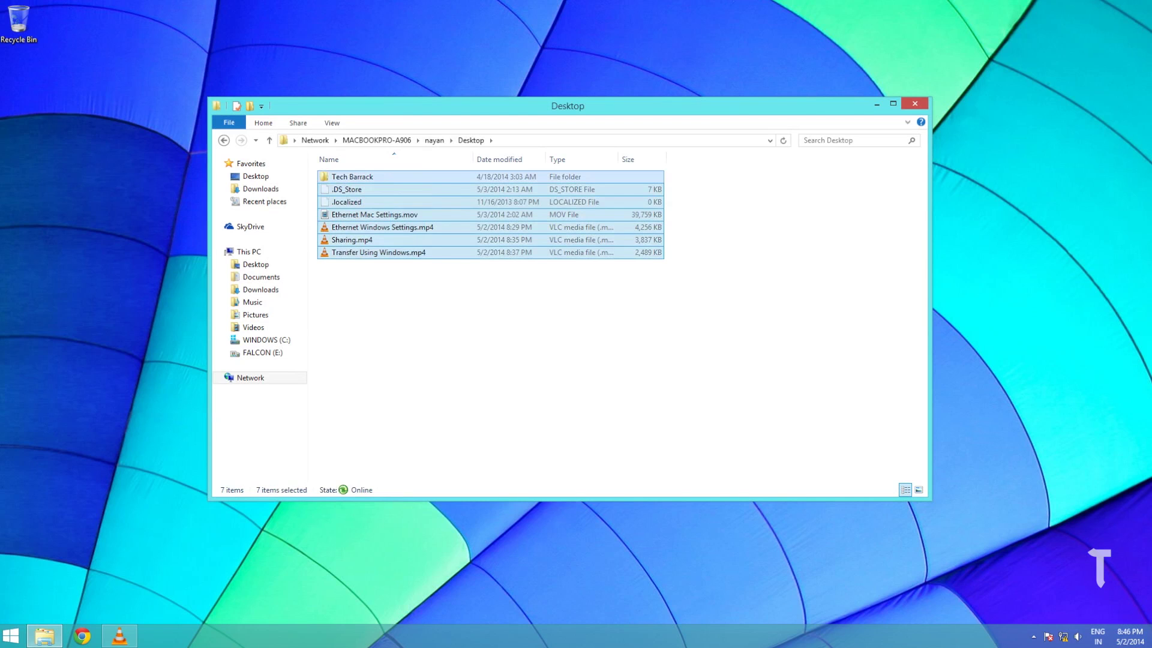
{"action": "left_click", "coordinate": [456, 360]}
{"action": "left_click_drag", "start_coordinate": [415, 333], "coordinate": [391, 232]}
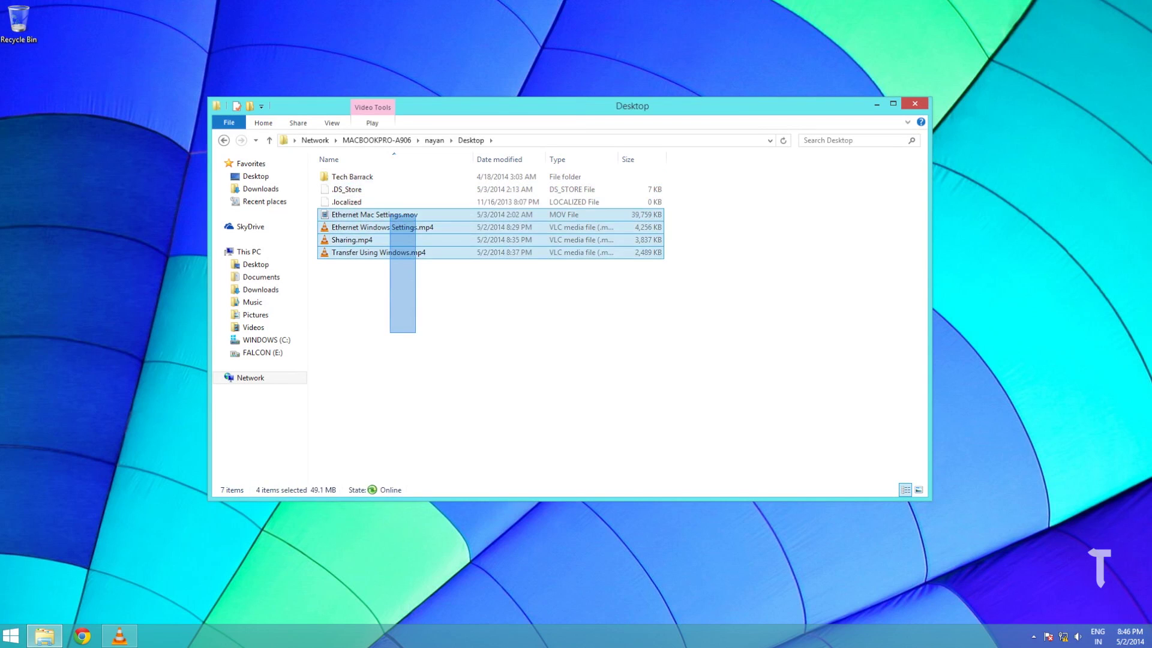
{"action": "left_click_drag", "start_coordinate": [390, 214], "coordinate": [177, 336]}
{"action": "left_click", "coordinate": [384, 176], "text": "ctrl"}
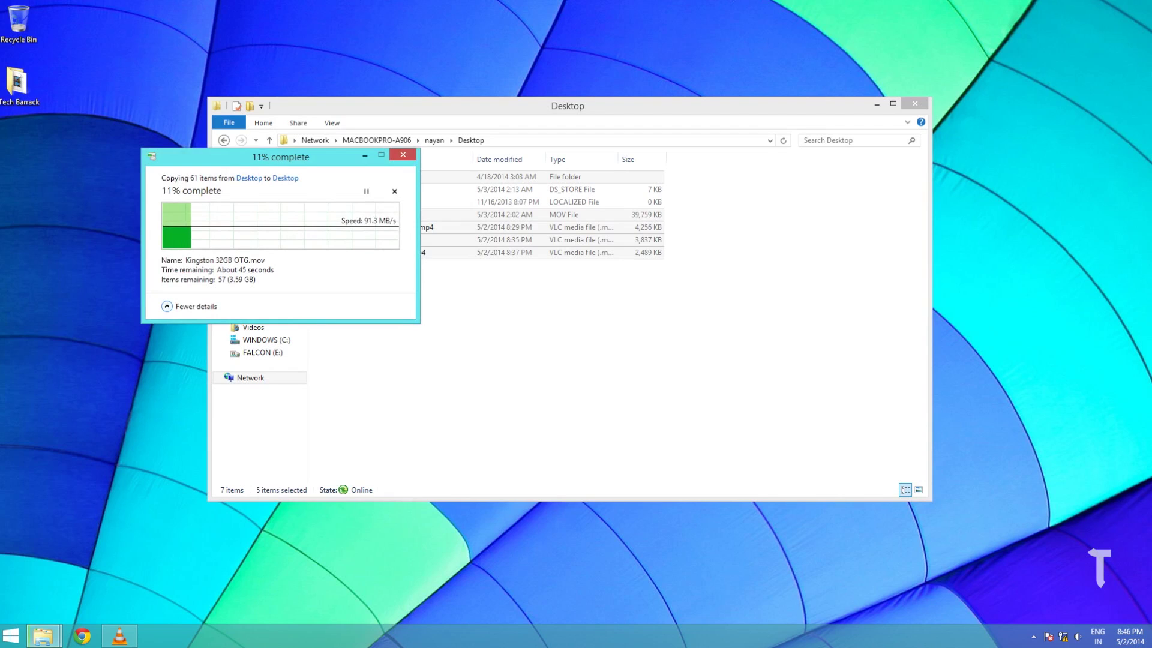